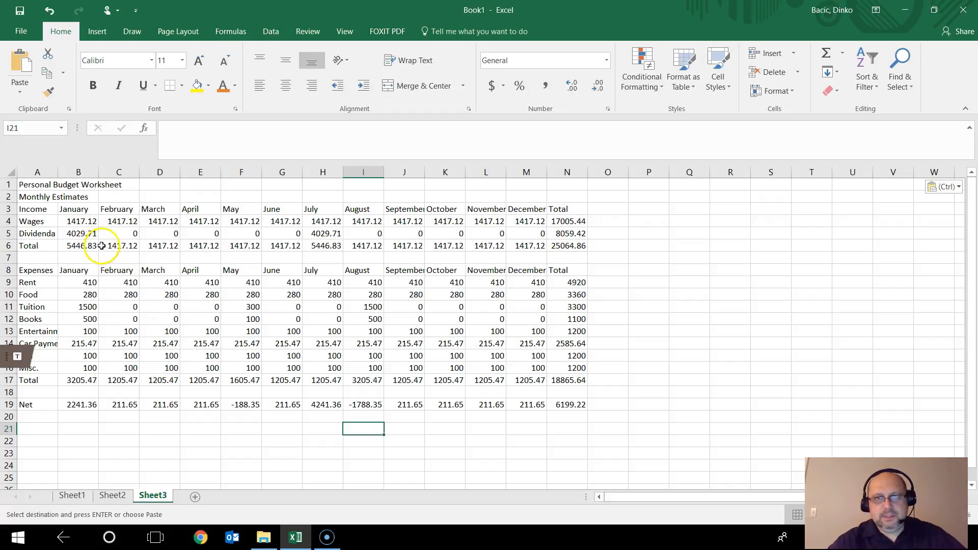
- Apply the Title cell style to the Personal Budget Worksheet heading in A1
click(40, 185)
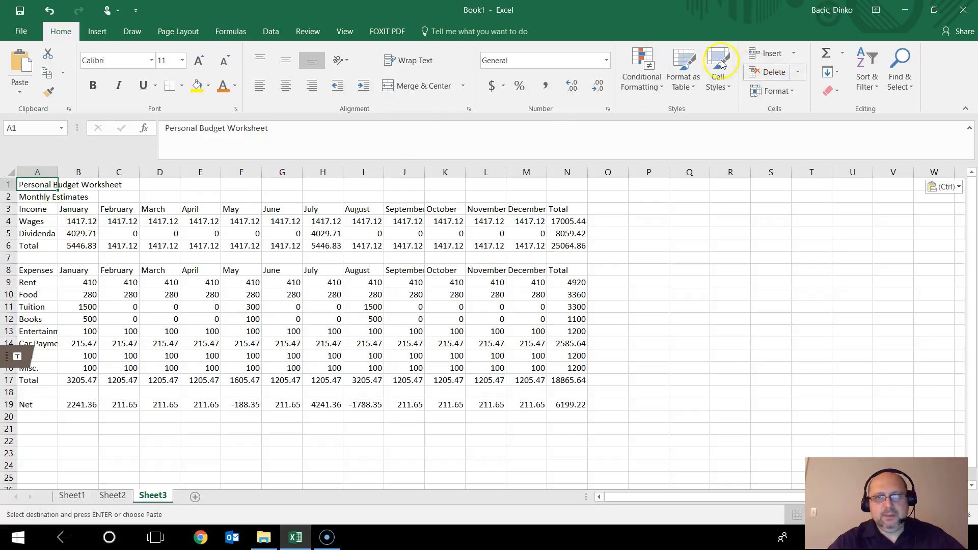
click(728, 91)
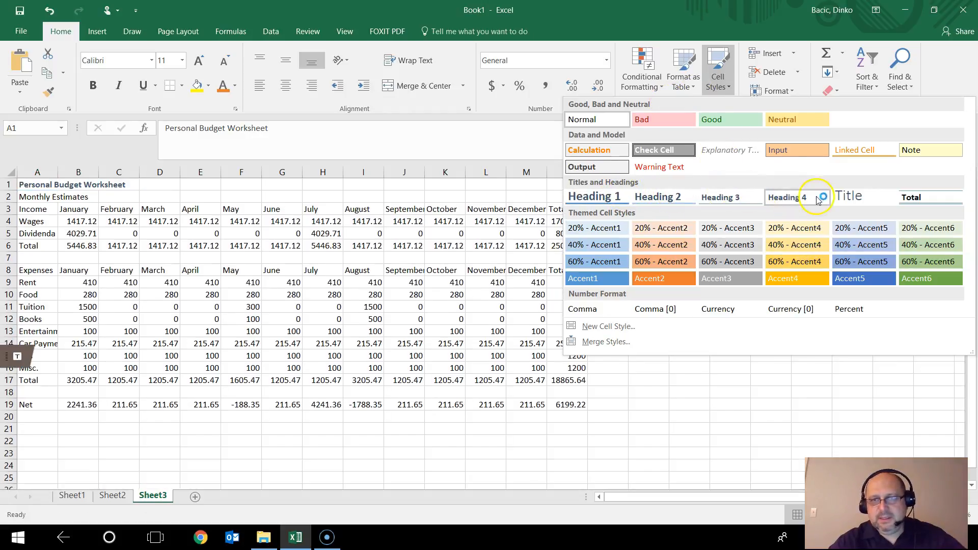
click(848, 198)
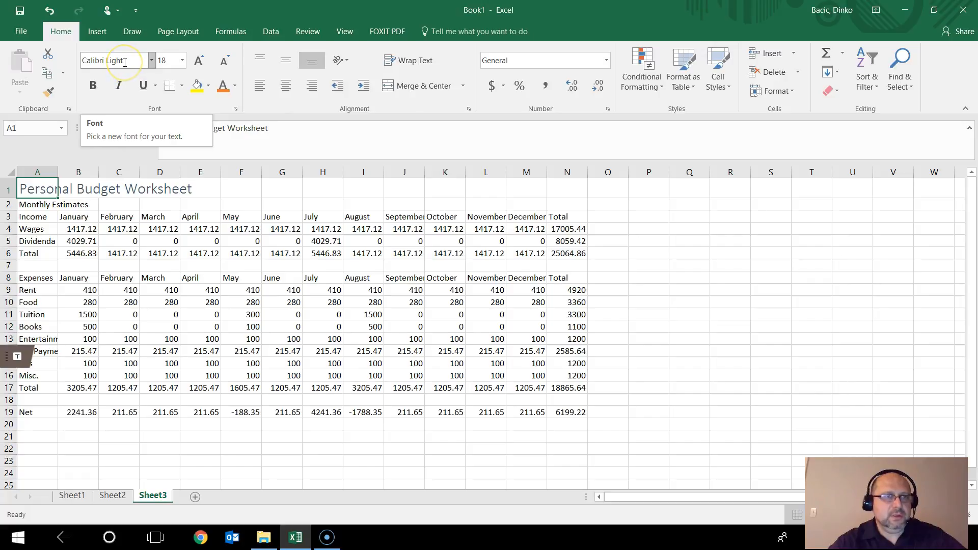
- Format the Monthly Estimates subtitle in A2 as Calibri Light, size 14, bold
click(54, 205)
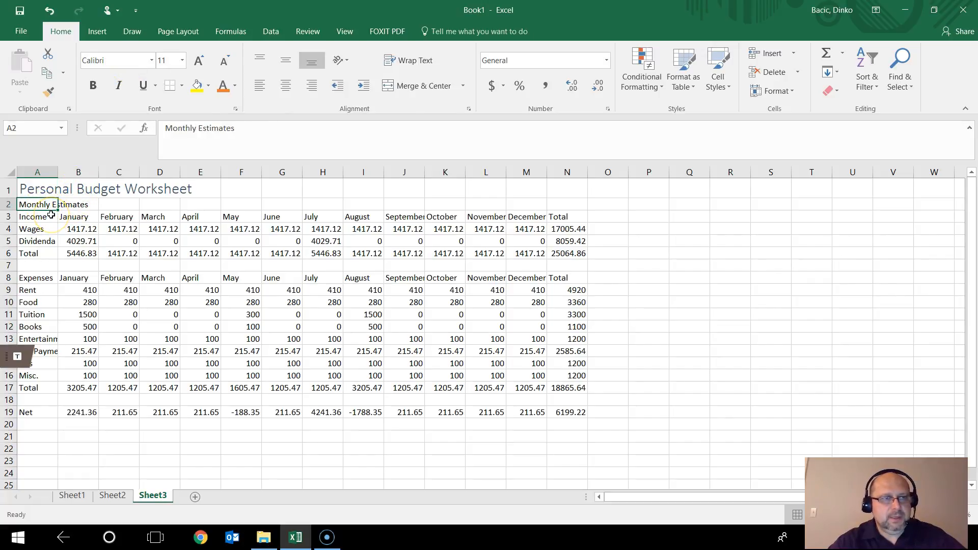
click(152, 61)
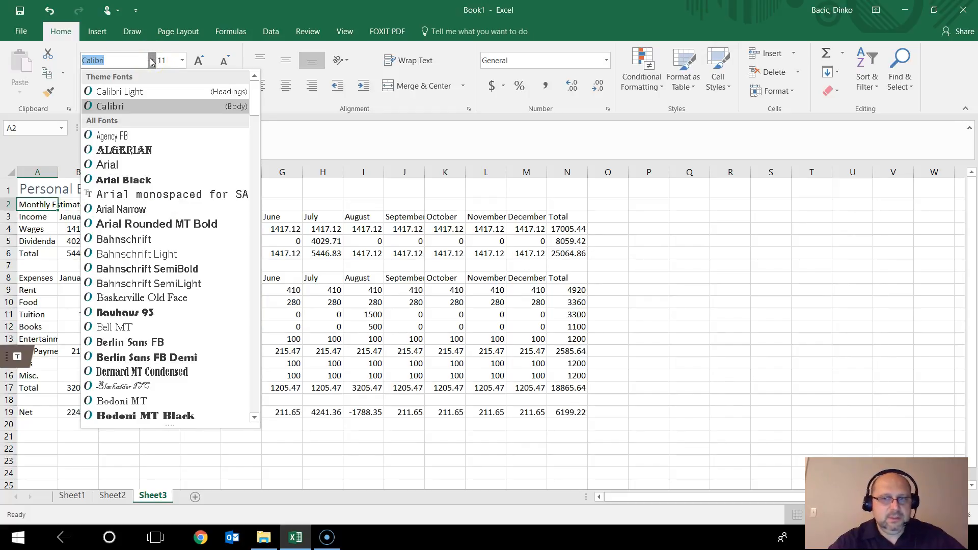
click(143, 91)
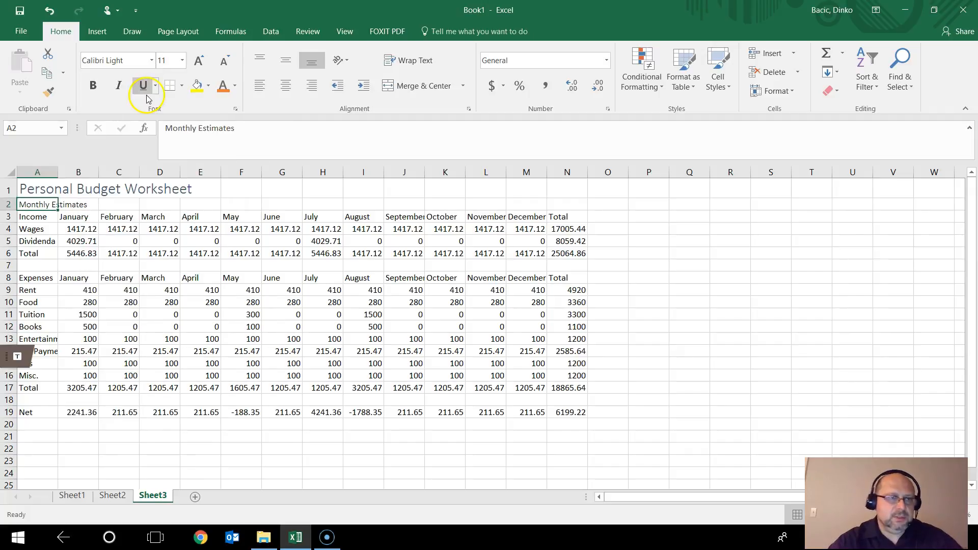
click(182, 61)
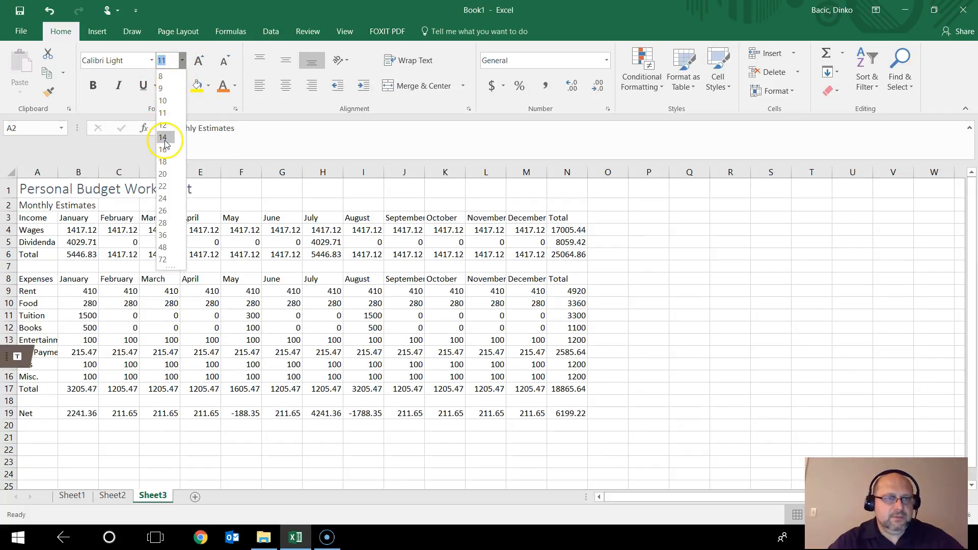
click(163, 137)
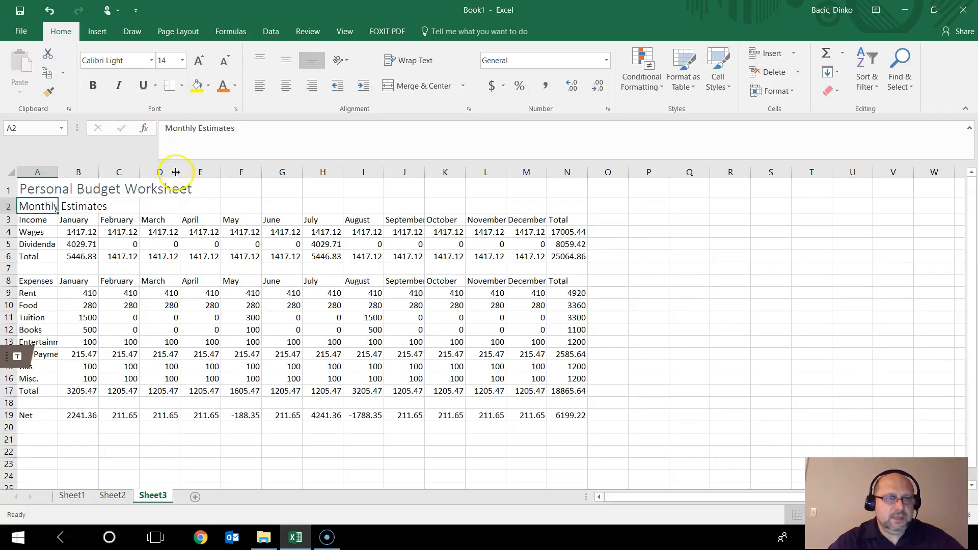
click(94, 87)
click(238, 268)
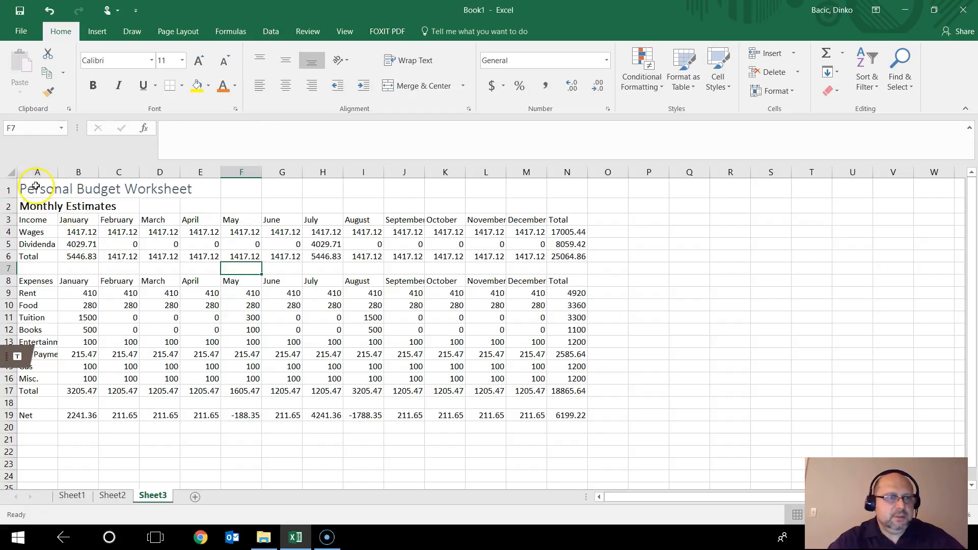
- Set the font color of the title and subtitle in A1:A2 to the orange theme color
drag(36, 186, 36, 207)
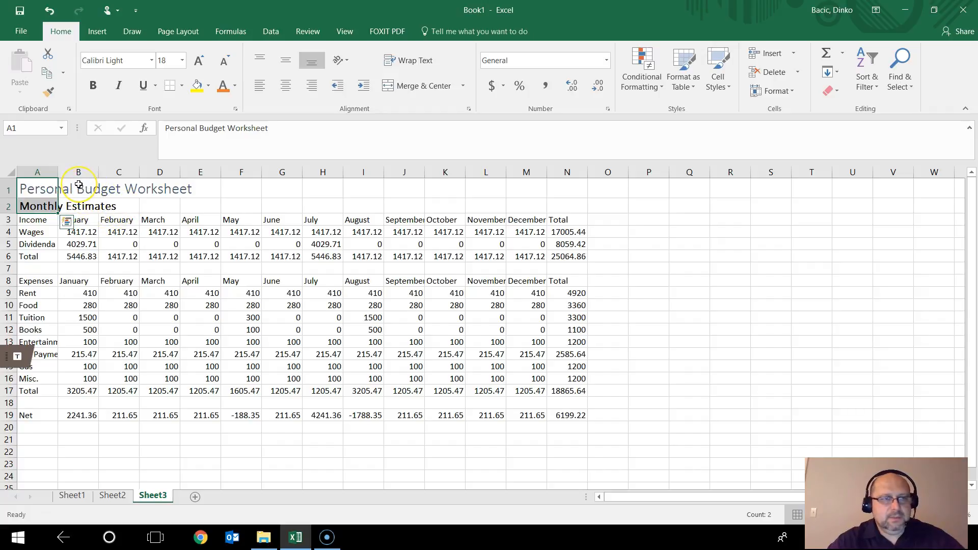
click(234, 88)
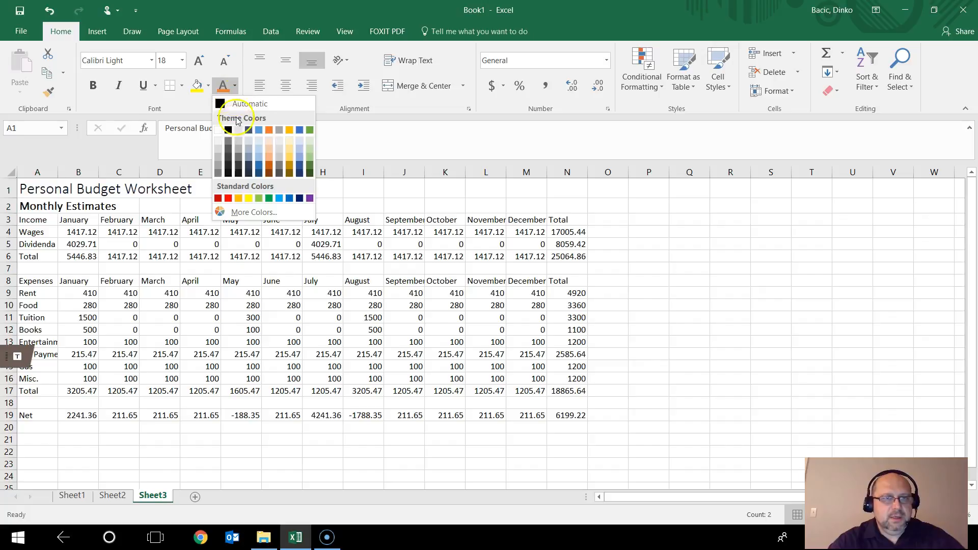
click(270, 129)
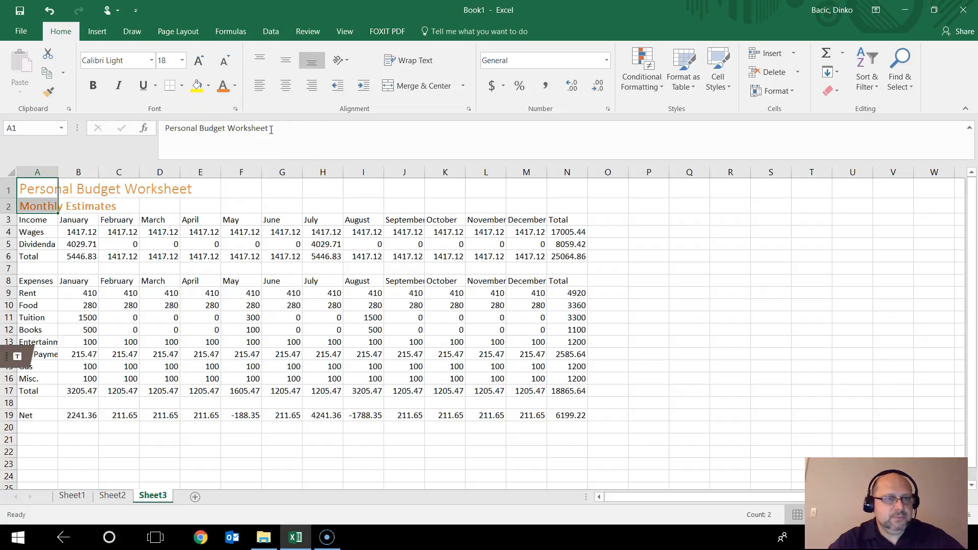
click(492, 314)
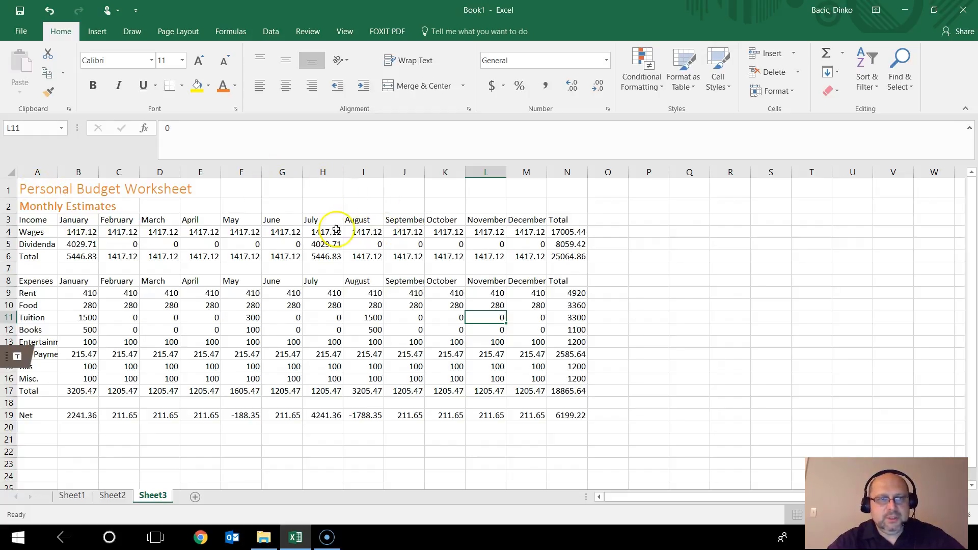
- Merge and center the worksheet title across A1:N1
click(39, 188)
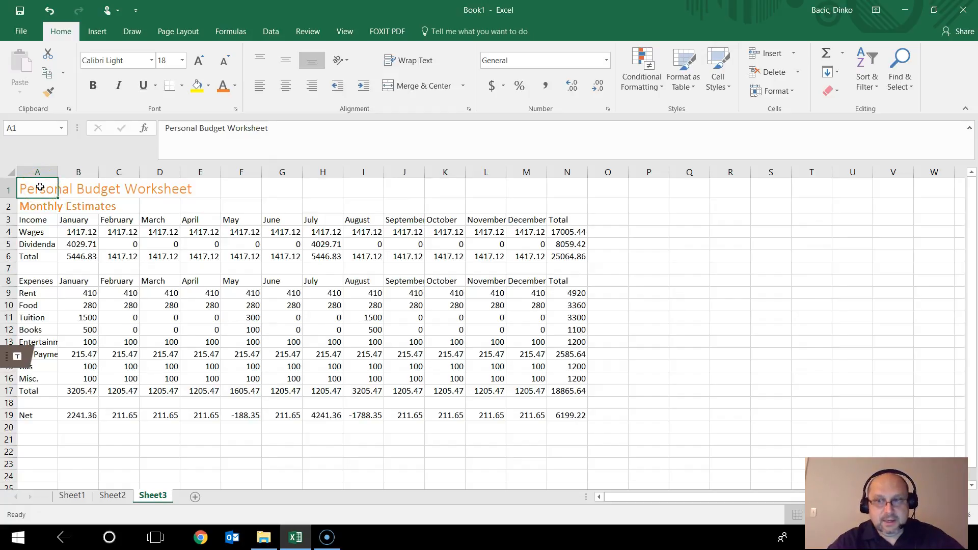
drag(40, 188, 565, 188)
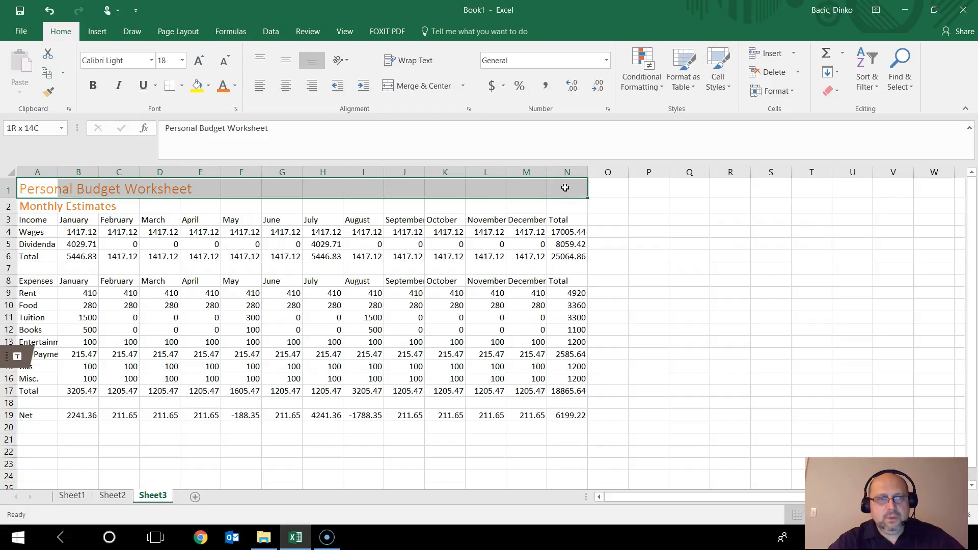
drag(565, 188, 563, 185)
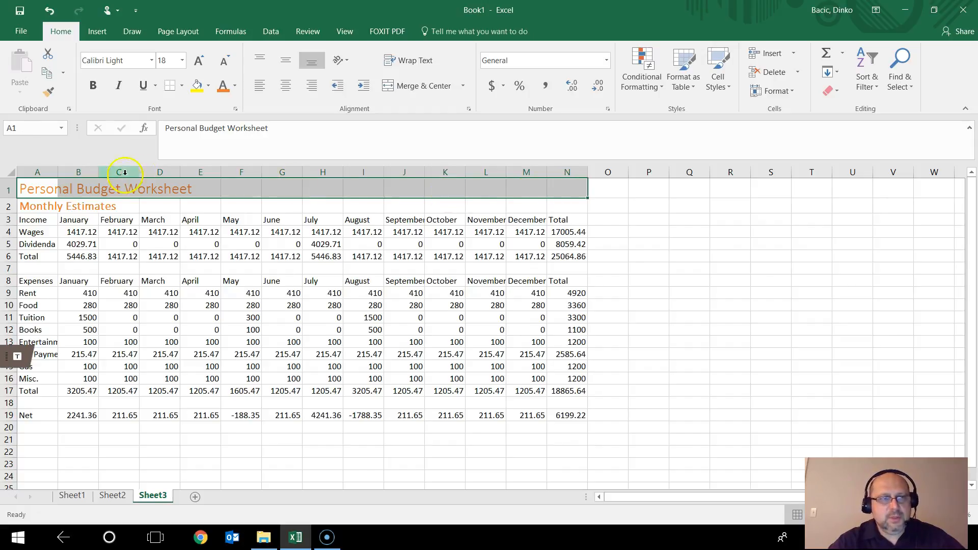
click(427, 88)
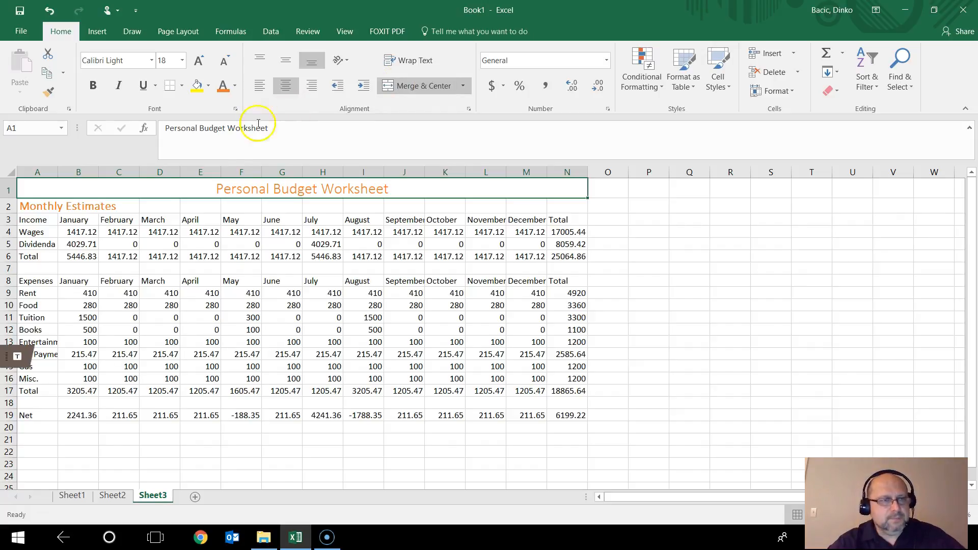
- Merge and center the Monthly Estimates subtitle across A2:N2
click(53, 200)
drag(53, 200, 561, 203)
click(424, 86)
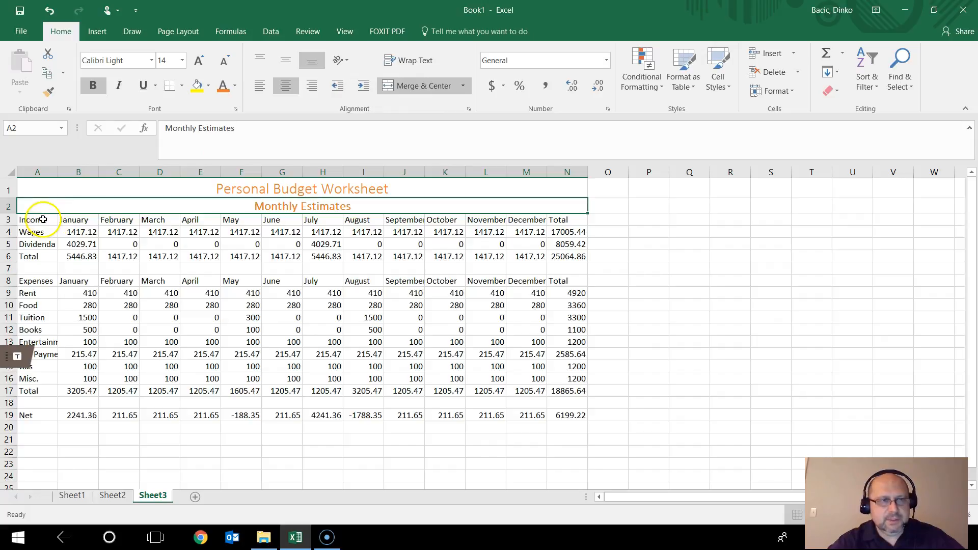
- Apply the Heading 1 cell style to the Income and Expenses header rows, A3:N3 and A8:N8, together
drag(42, 219, 563, 218)
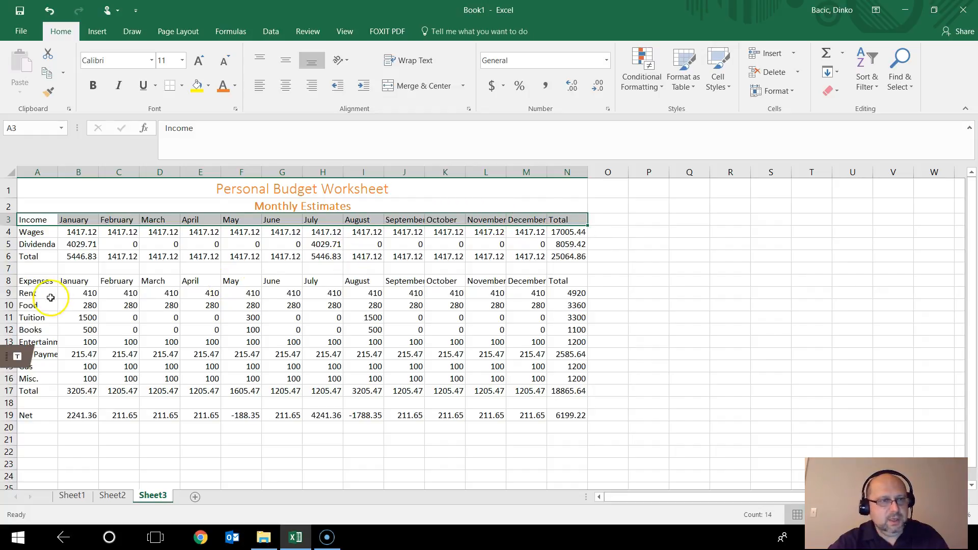
drag(32, 282, 565, 285)
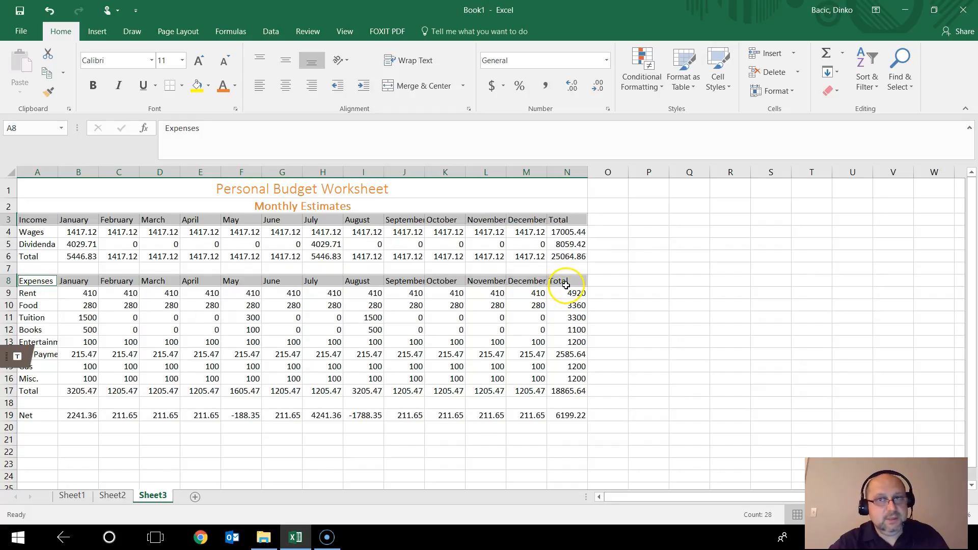
click(731, 86)
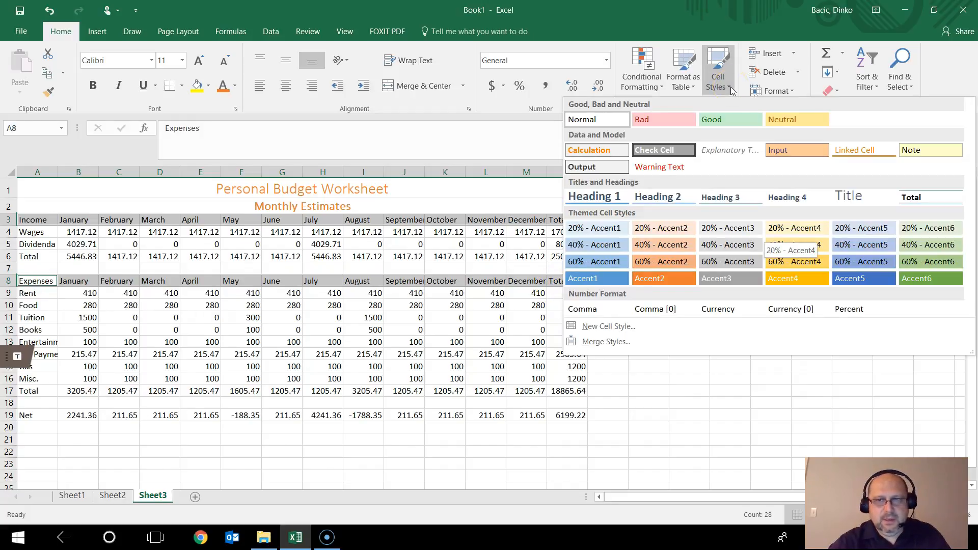
click(606, 199)
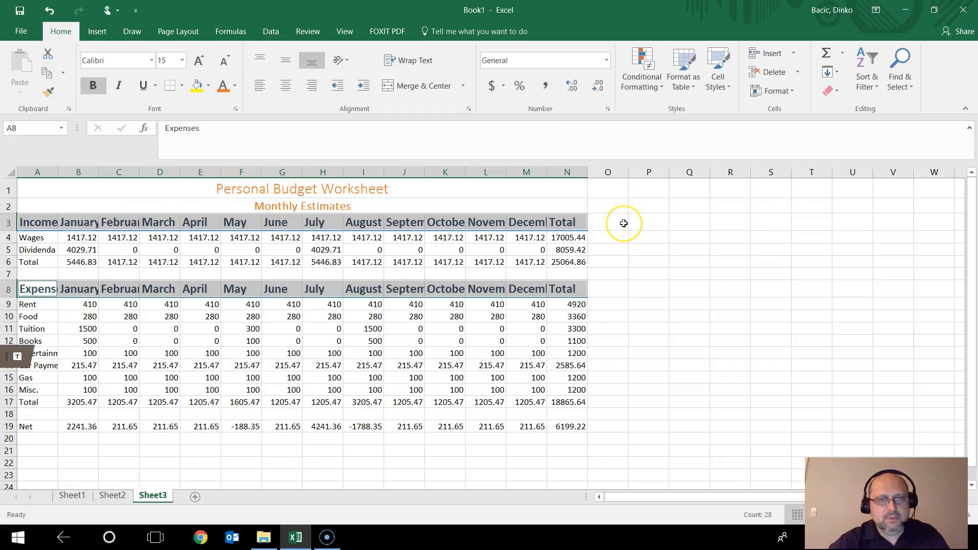
click(677, 238)
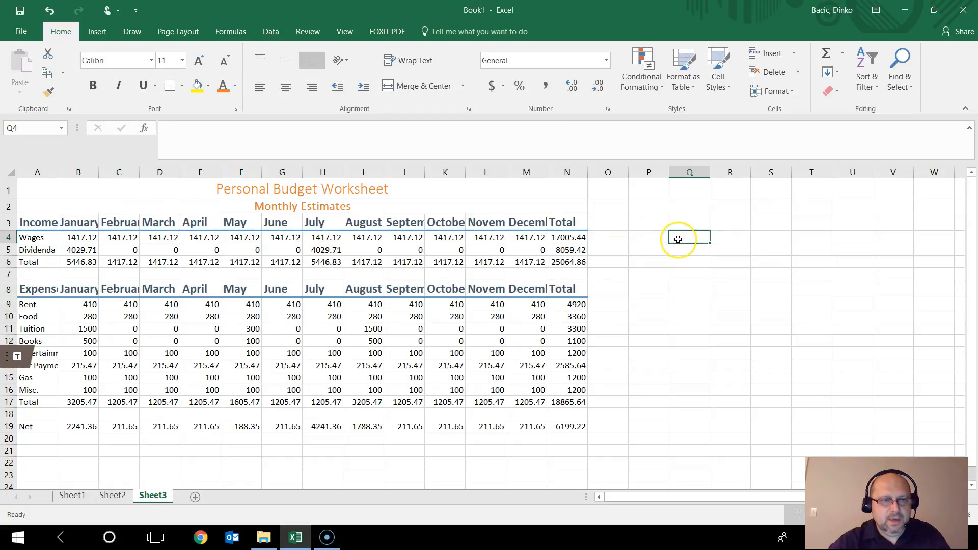
- Apply the Accent2 cell style to the Net row, A19:N19
drag(28, 426, 574, 426)
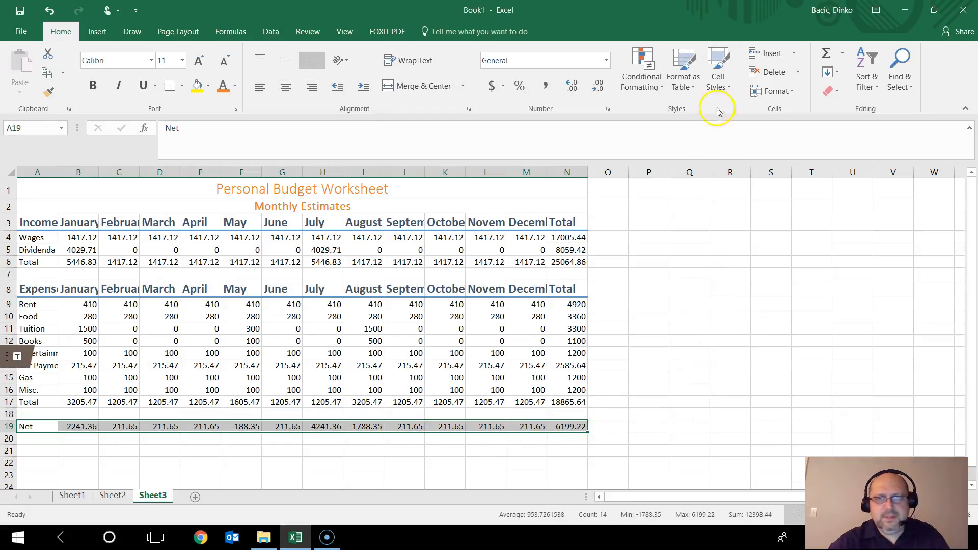
click(730, 90)
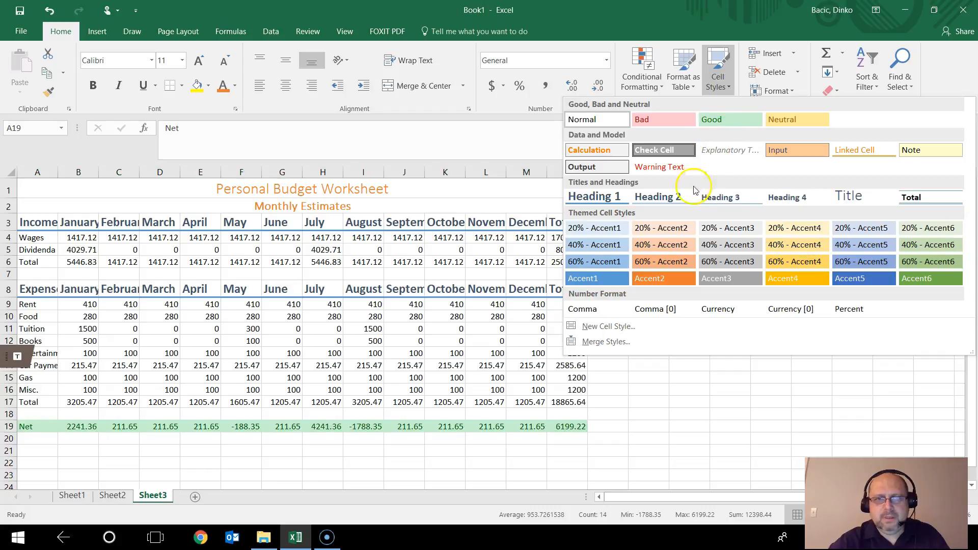
click(662, 277)
click(720, 375)
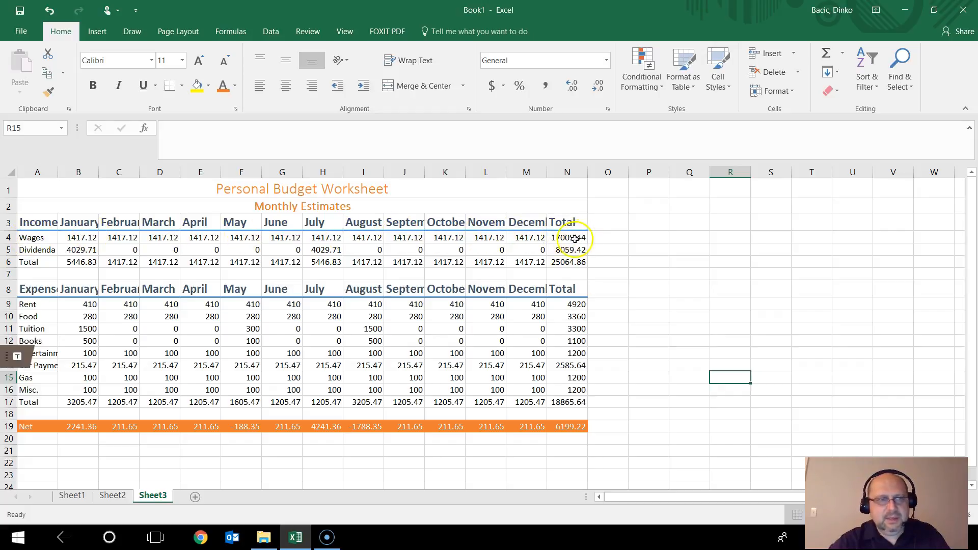
- Apply the 20% - Accent2 cell style to the Wages row, A4:N4
drag(31, 237, 566, 233)
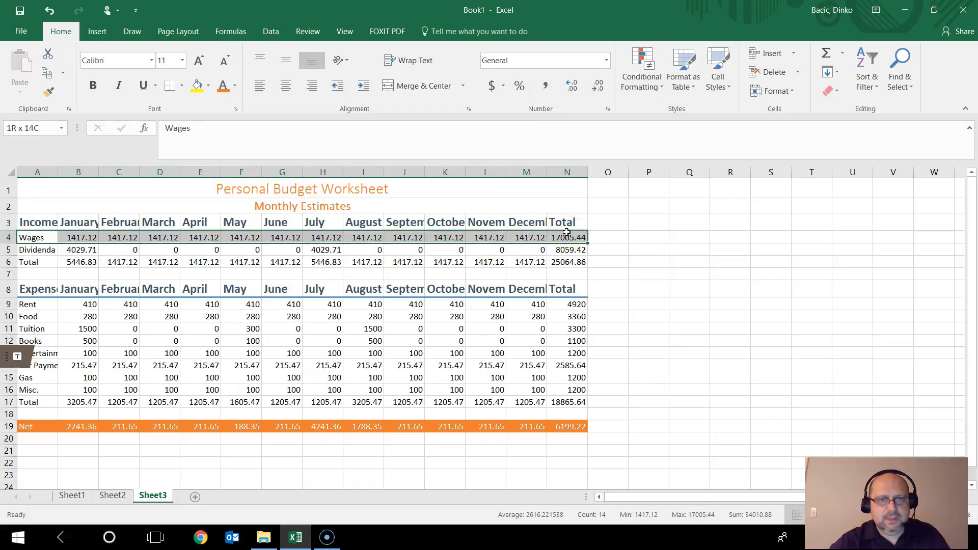
drag(566, 232, 566, 233)
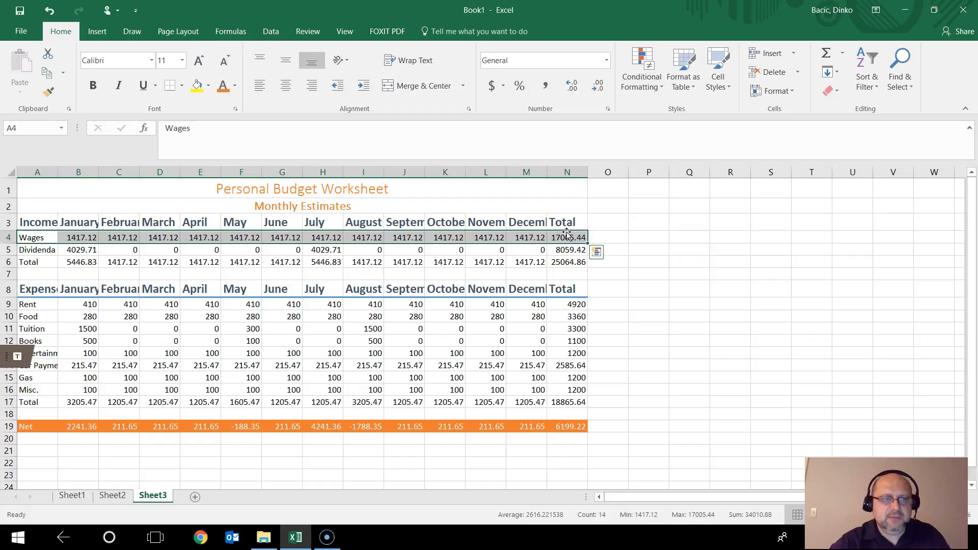
click(731, 92)
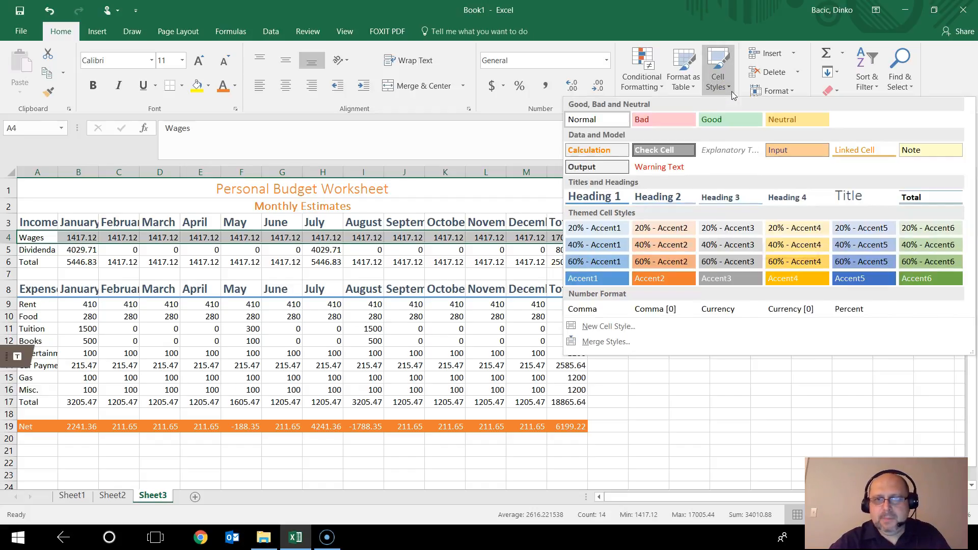
click(674, 233)
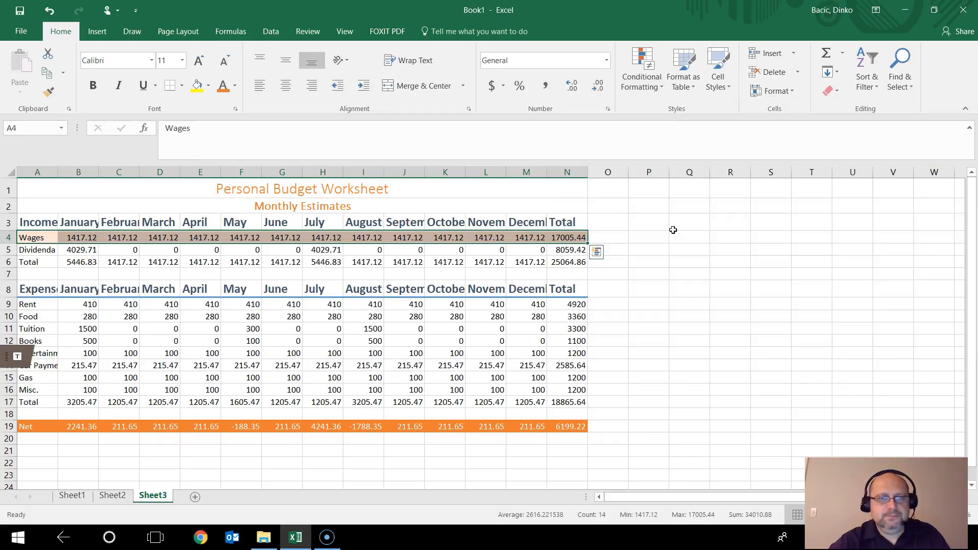
- Apply the 40% - Accent2 cell style to the income row below Wages, A5:N5
drag(45, 253, 573, 249)
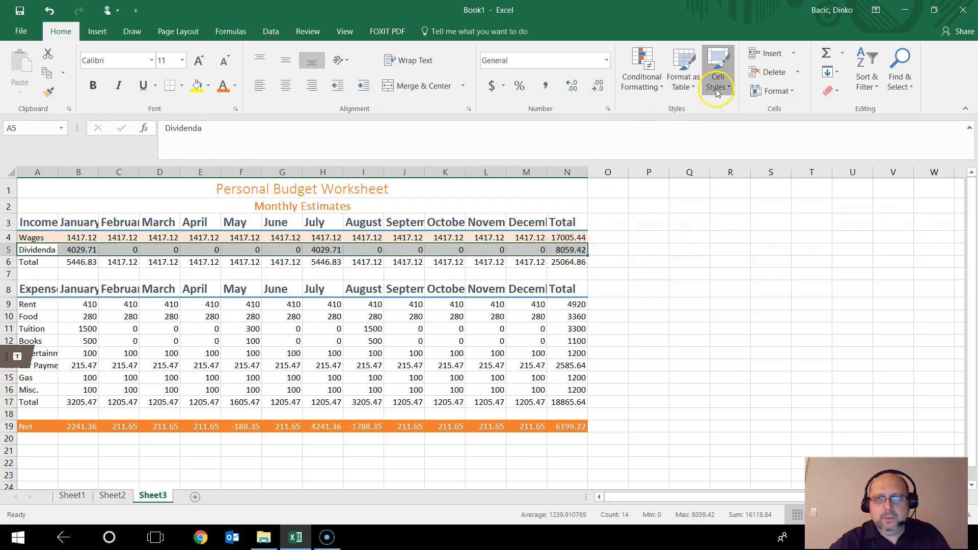
click(718, 73)
click(684, 247)
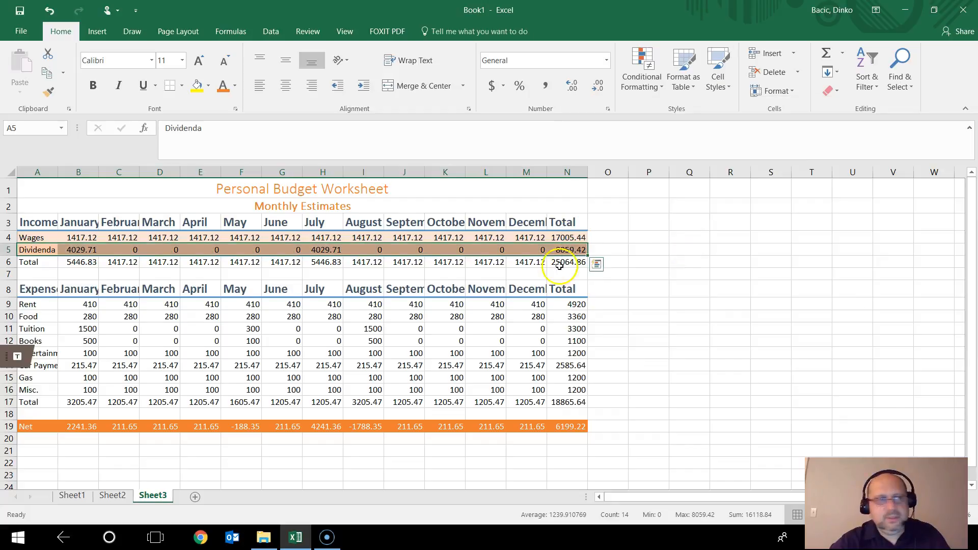
click(281, 289)
- Correct the misspelled row label in A5 to Dividends
click(46, 250)
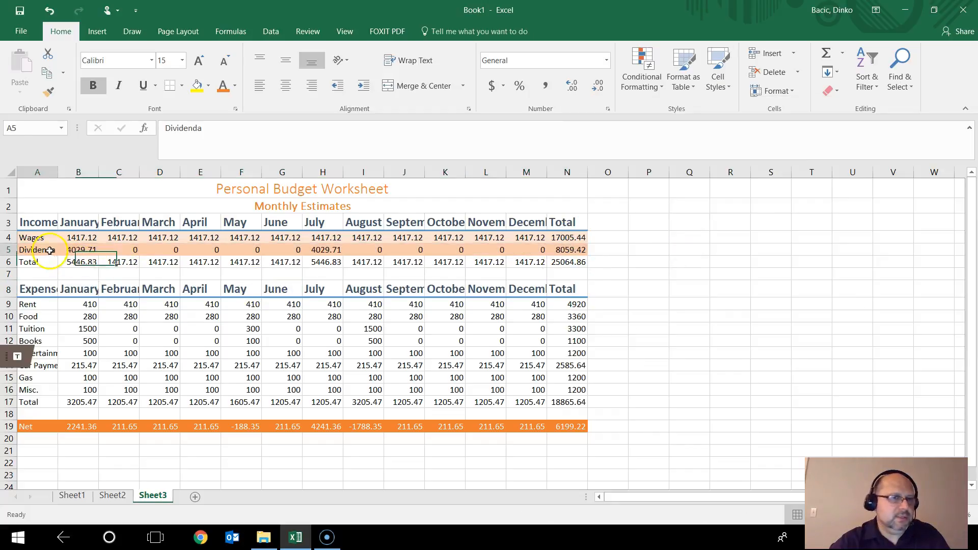
click(244, 132)
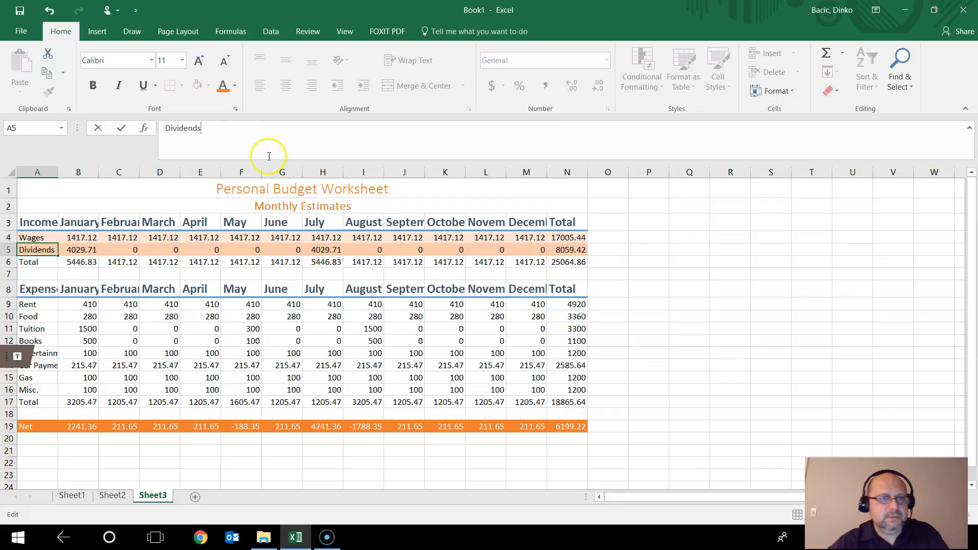
click(407, 327)
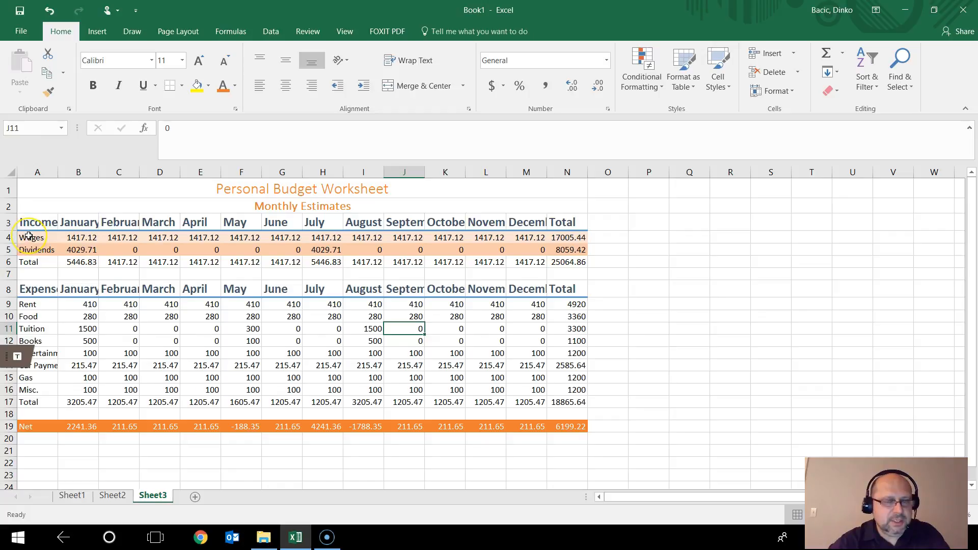
- Copy the alternating row formatting of A4:N5 onto the expense rows A9:N16 with Format Painter
drag(29, 236, 568, 248)
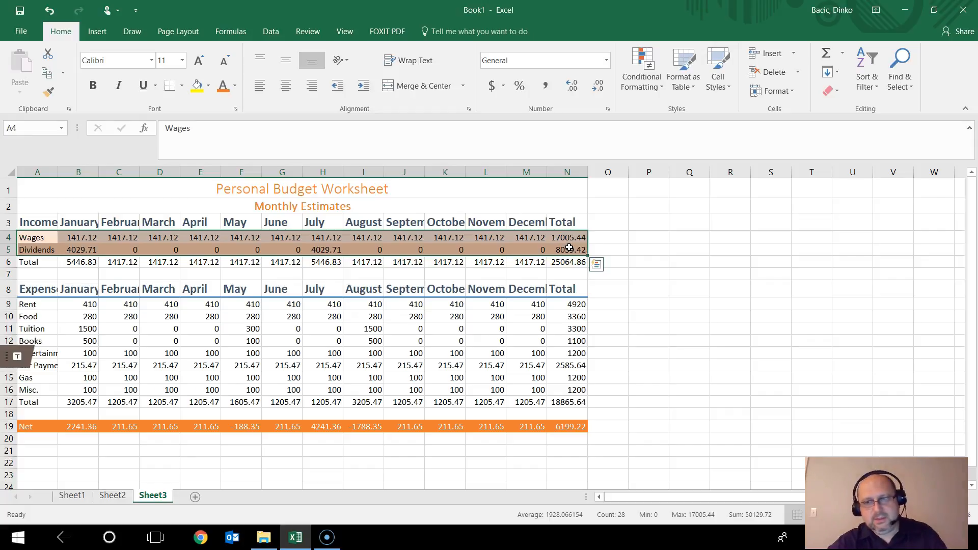
click(45, 94)
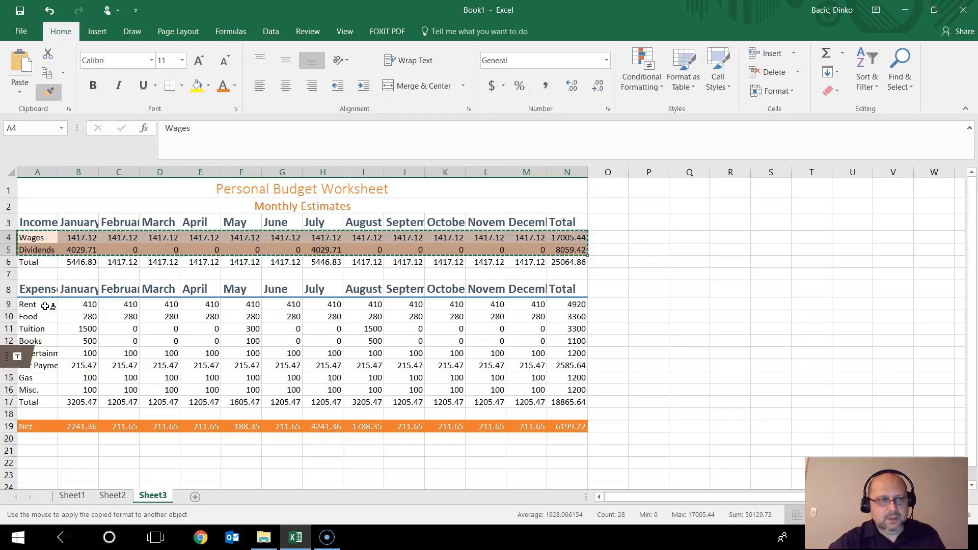
mouse_move(46, 306)
mouse_down()
mouse_move(54, 371)
mouse_move(83, 386)
mouse_move(569, 392)
mouse_up()
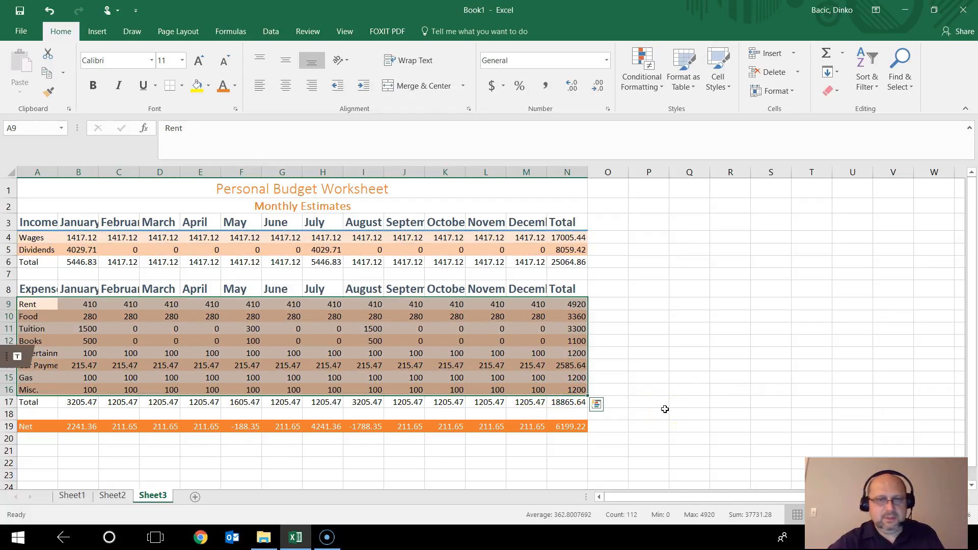
click(650, 377)
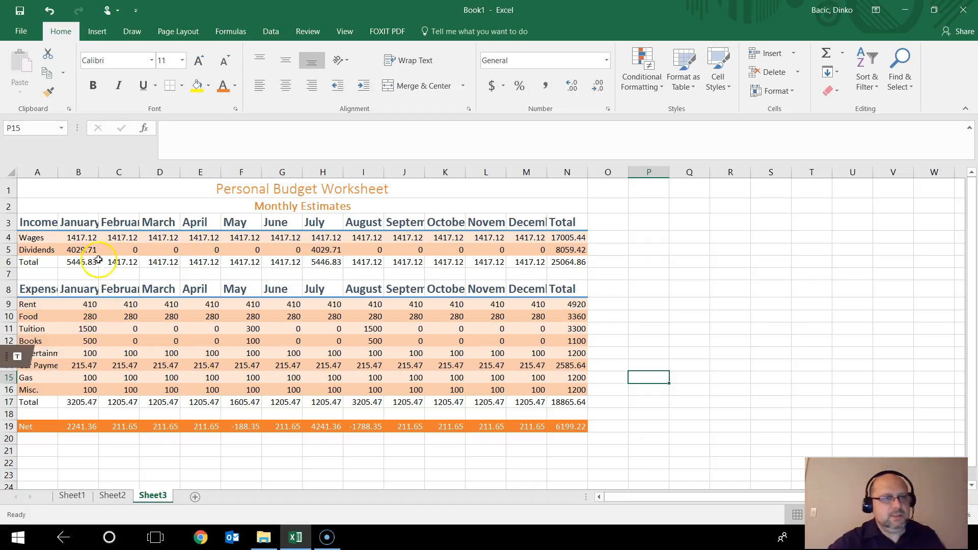
- Apply the dollar Accounting number format to the Wages amounts, B4:N4, and the income Total amounts, B6:N6
click(67, 236)
drag(82, 235, 564, 238)
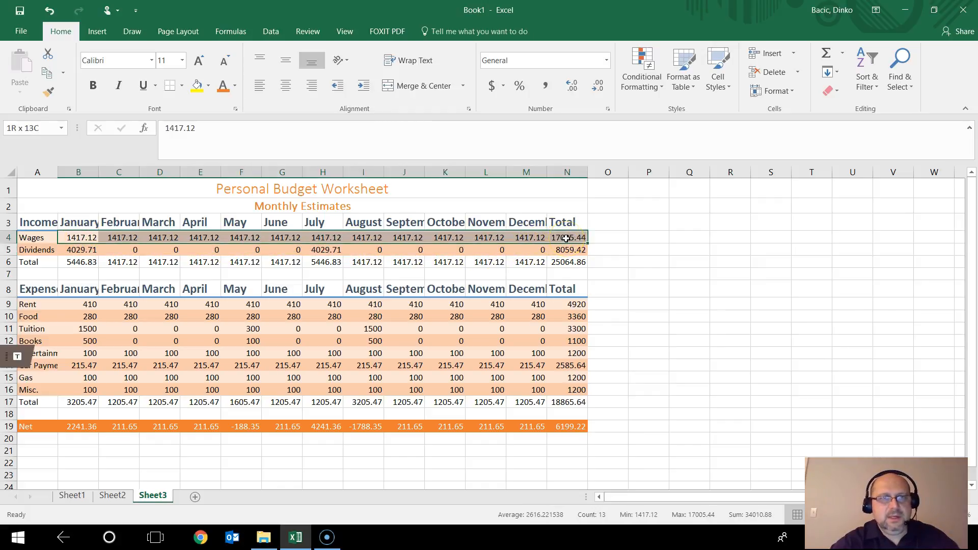
click(492, 86)
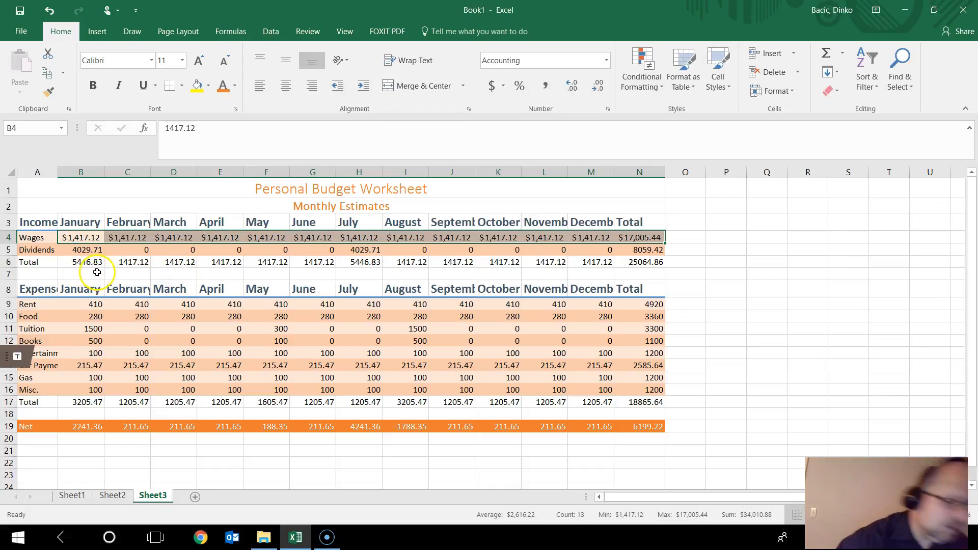
drag(74, 265, 652, 262)
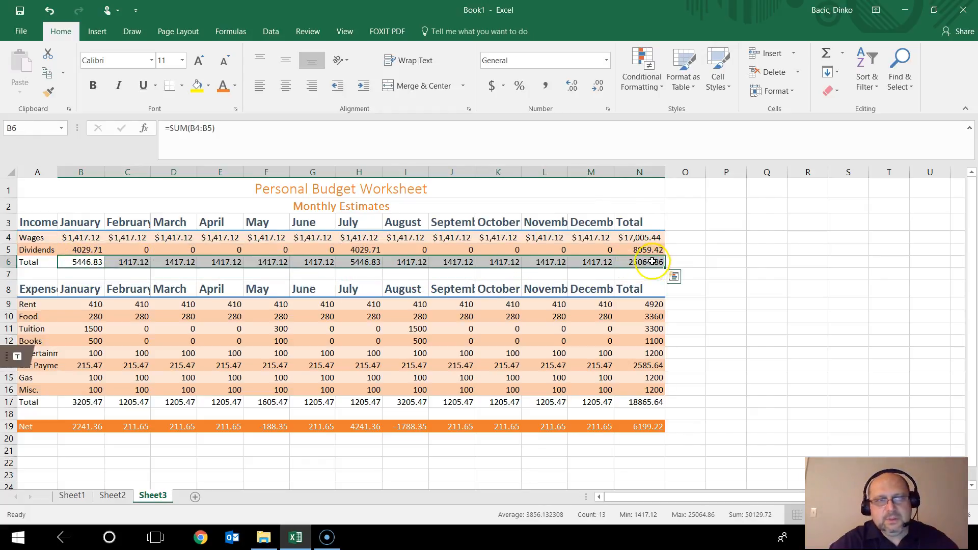
click(492, 87)
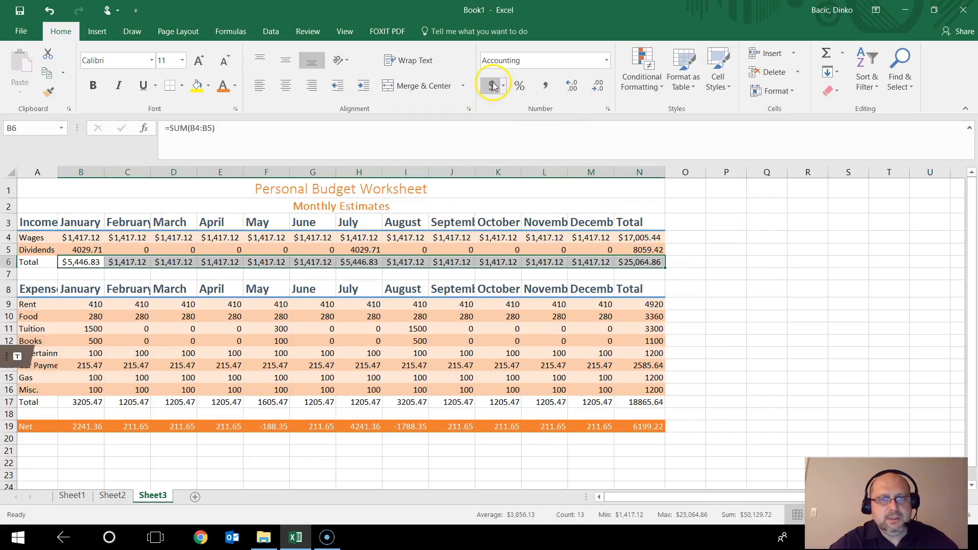
click(356, 262)
click(275, 279)
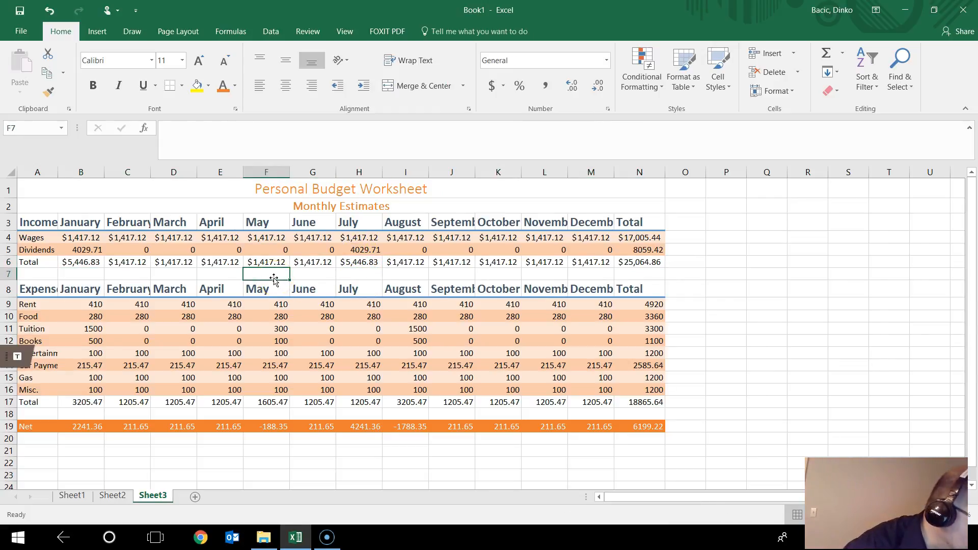
- Add a Top and Double Bottom Border to the income Total row, A6:N6
drag(31, 262, 657, 267)
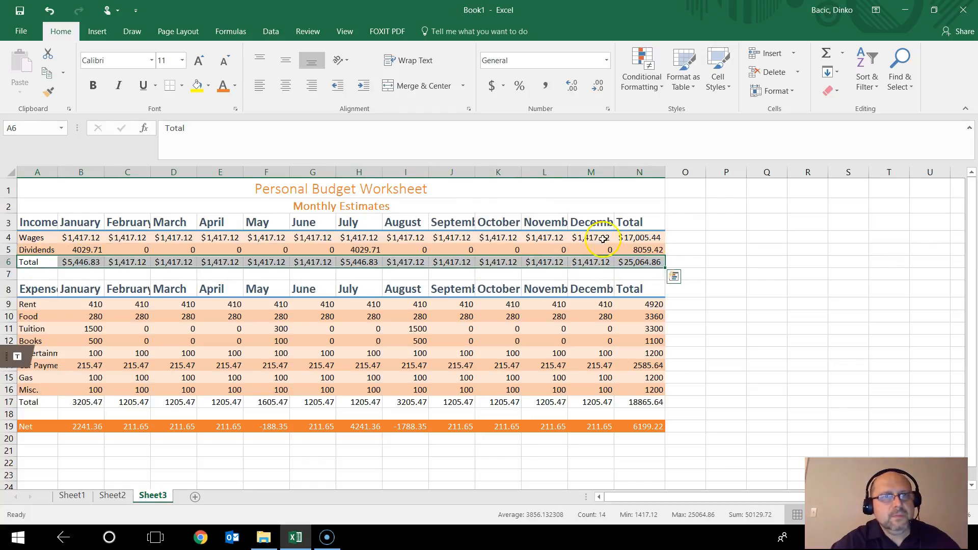
click(183, 91)
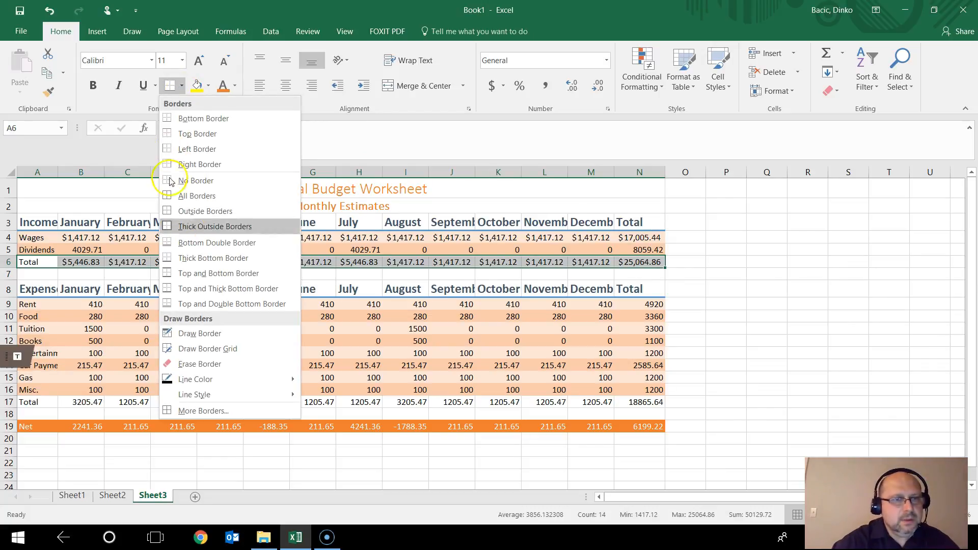
click(228, 310)
click(393, 290)
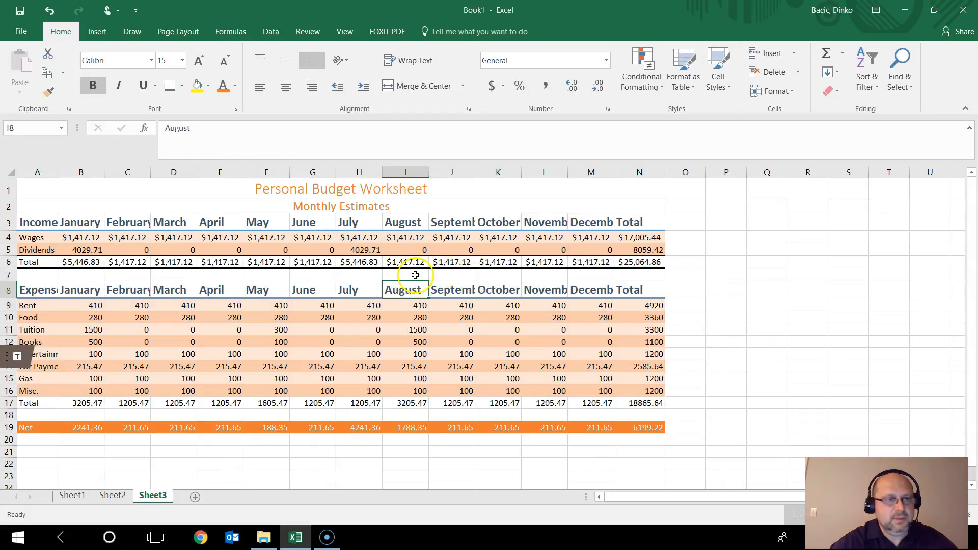
- Apply the dollar Accounting number format to the Rent amounts, B9:N9, and the expense Total amounts, B17:N17
drag(71, 304, 657, 305)
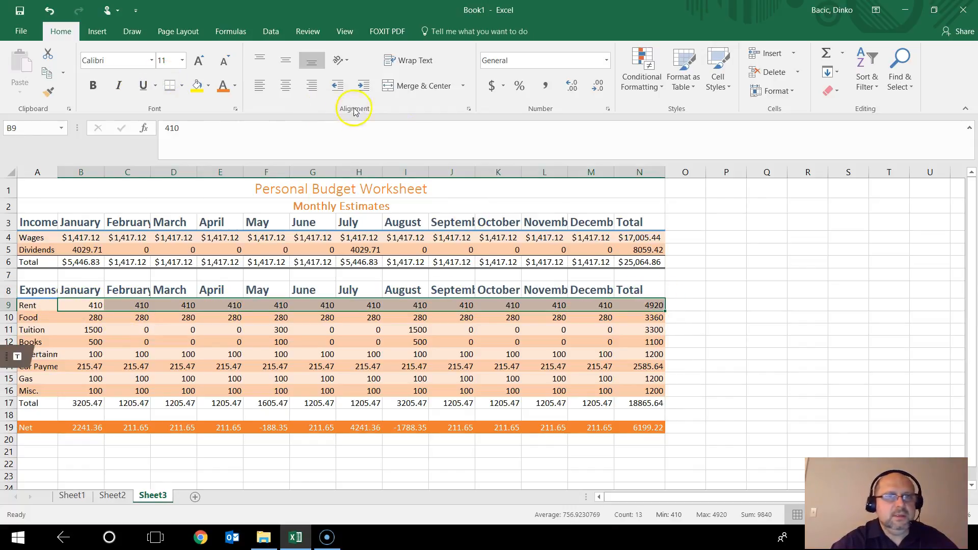
click(491, 86)
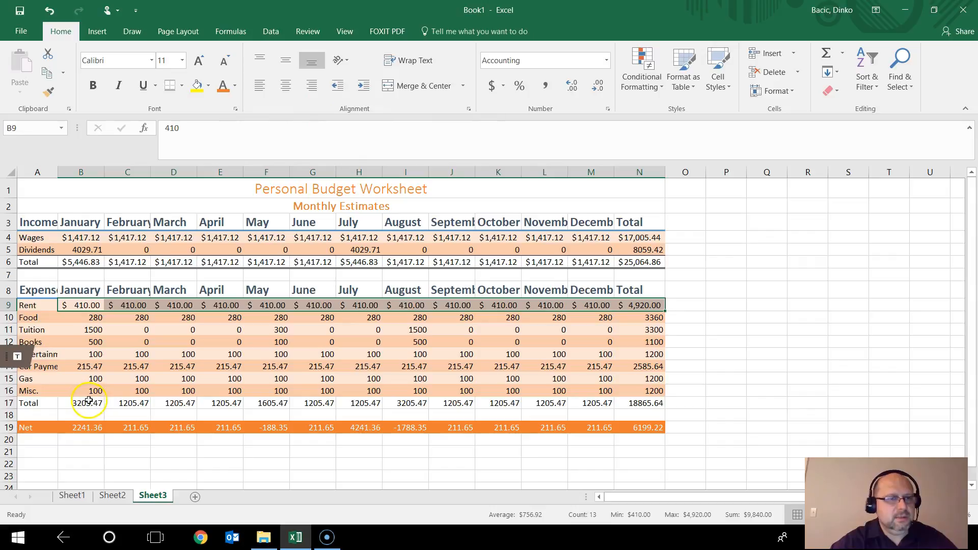
click(71, 405)
drag(71, 405, 648, 404)
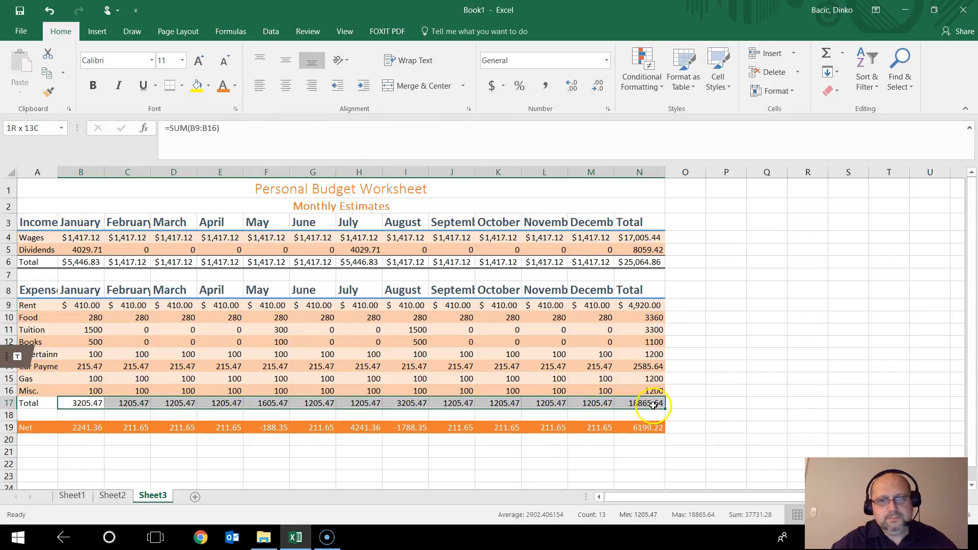
click(492, 85)
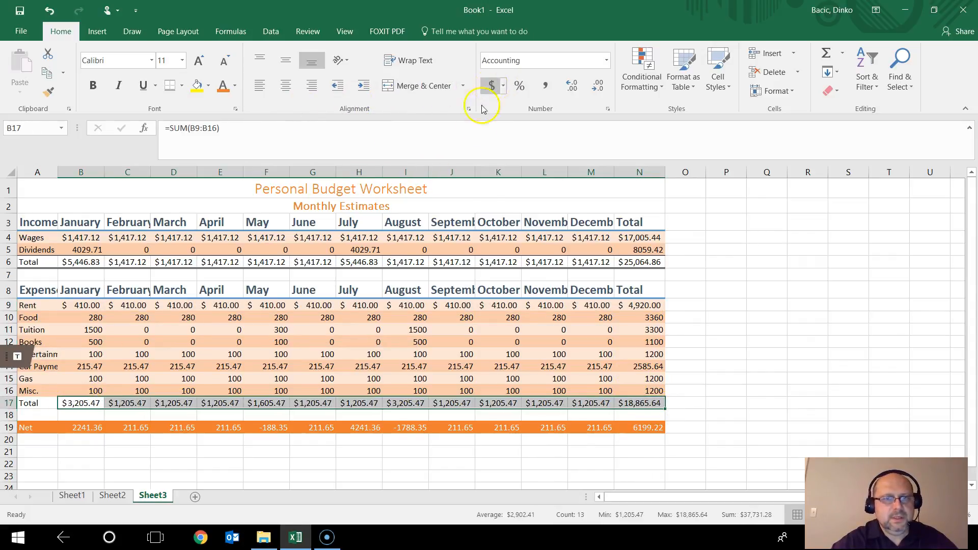
click(530, 318)
- Copy the formatting of the income Total row, A6:N6, onto the expense Total row, A17:N17, with Format Painter
drag(31, 263, 646, 262)
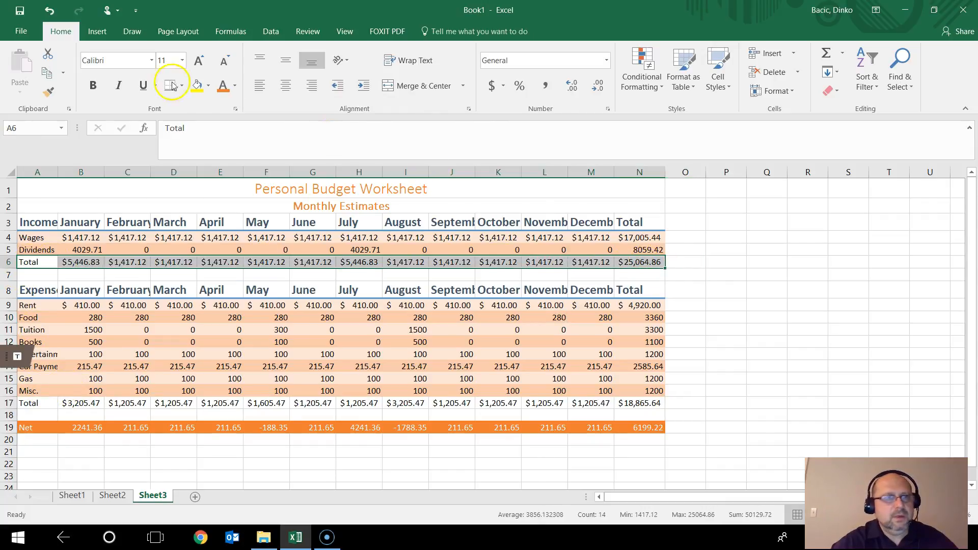
click(49, 92)
drag(24, 404, 654, 406)
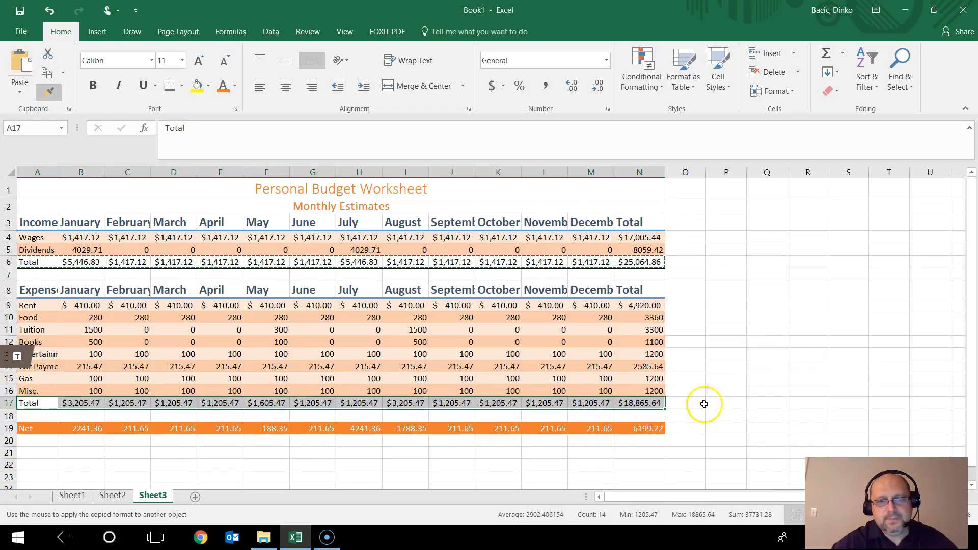
click(764, 388)
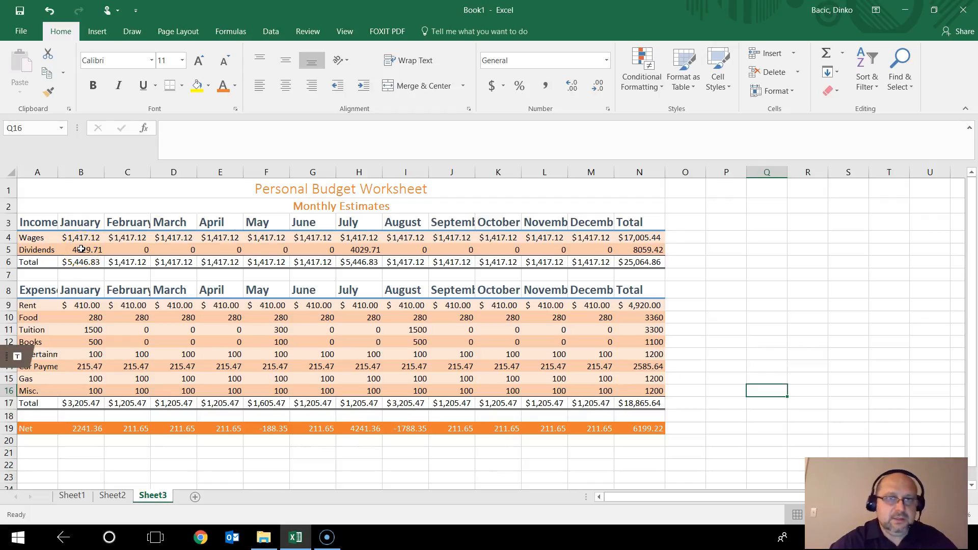
- Apply the Comma Style to the Dividends amounts, B5:N5, and the Food through Misc. amounts, B10:N16
drag(80, 249, 639, 249)
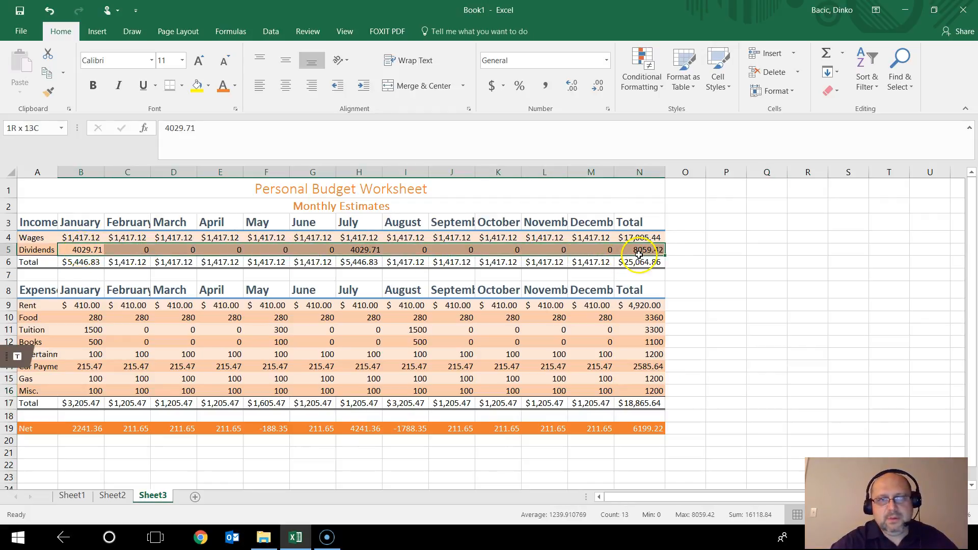
click(542, 88)
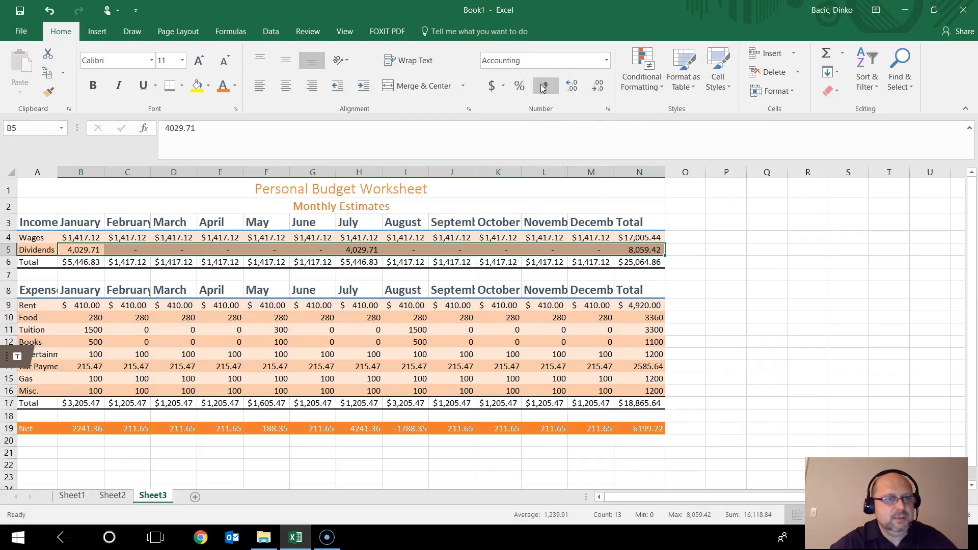
drag(79, 316, 643, 391)
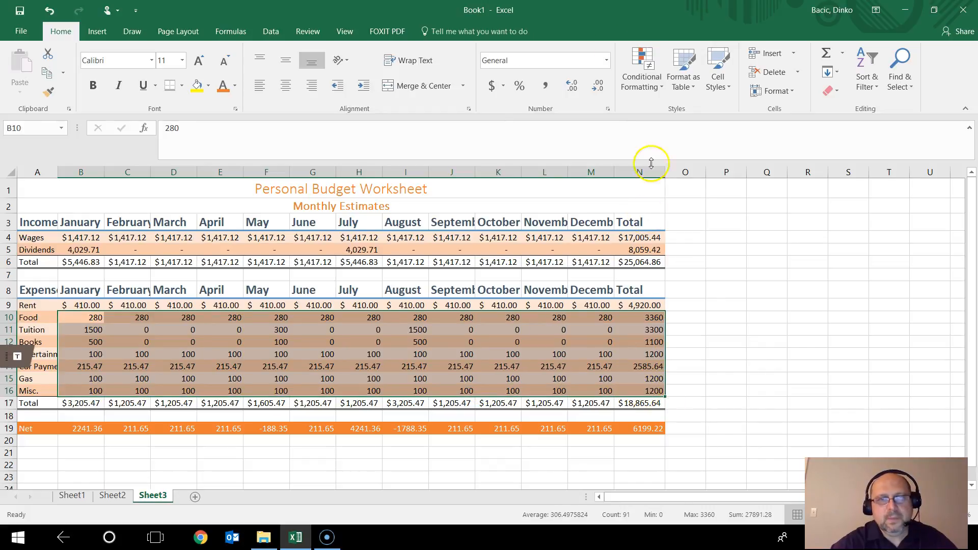
click(543, 86)
- Apply the dollar Accounting number format to the Net amounts, B19:N19
drag(74, 428, 638, 425)
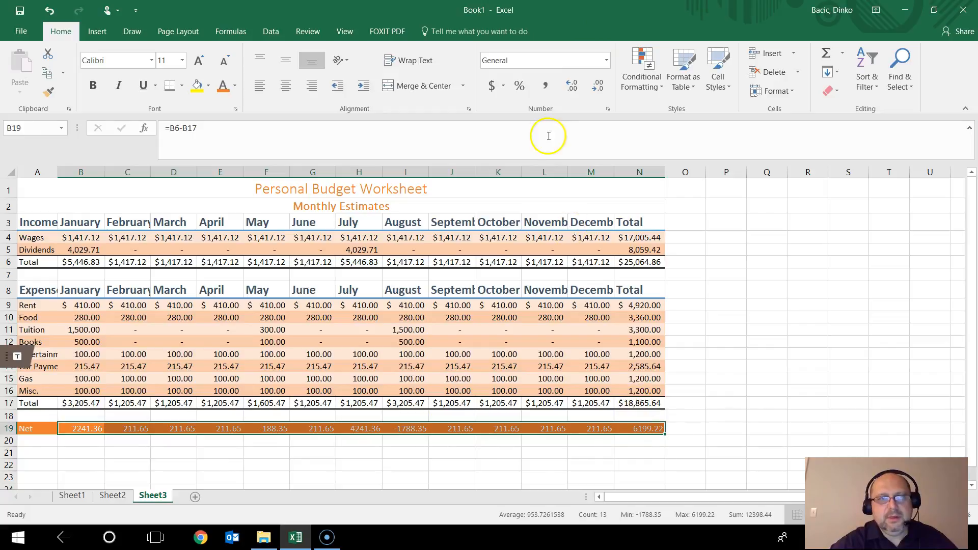
click(544, 86)
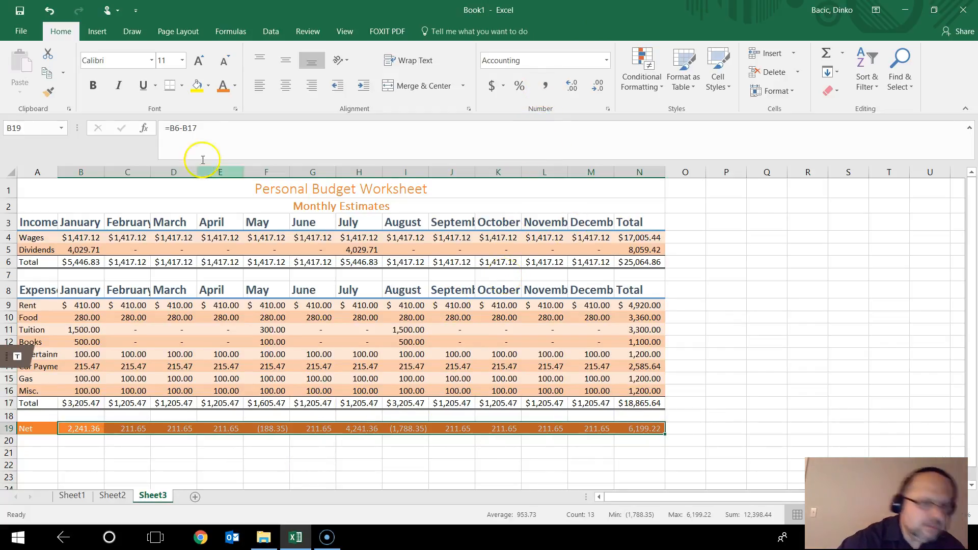
click(492, 85)
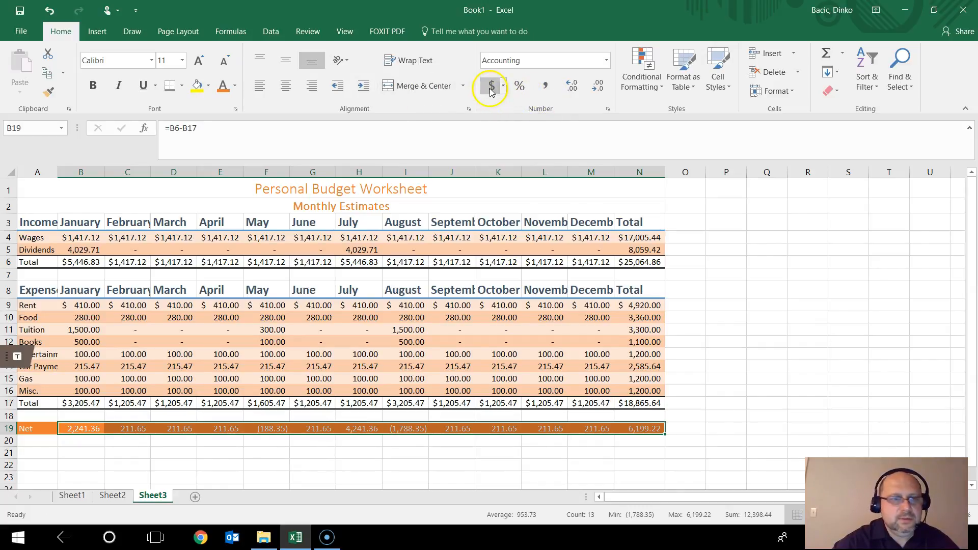
click(417, 304)
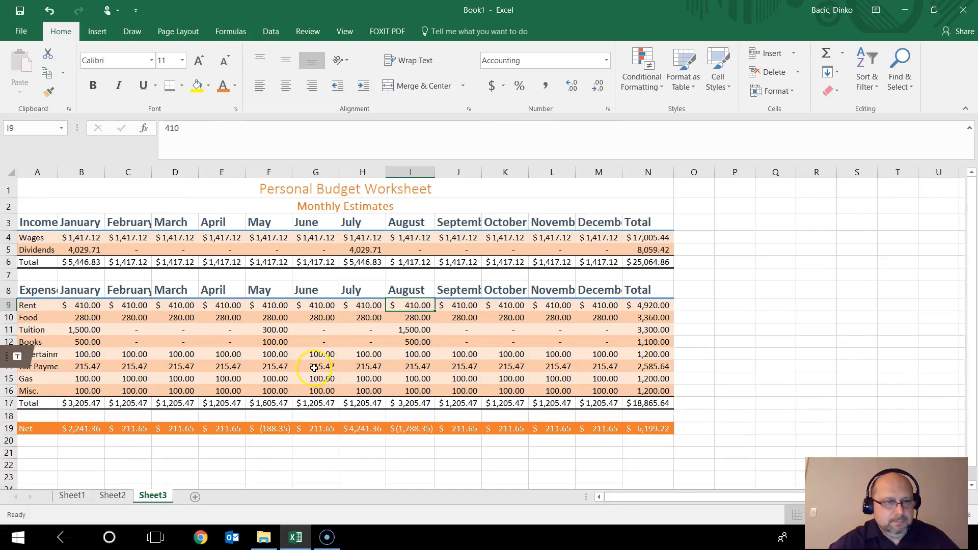
click(777, 319)
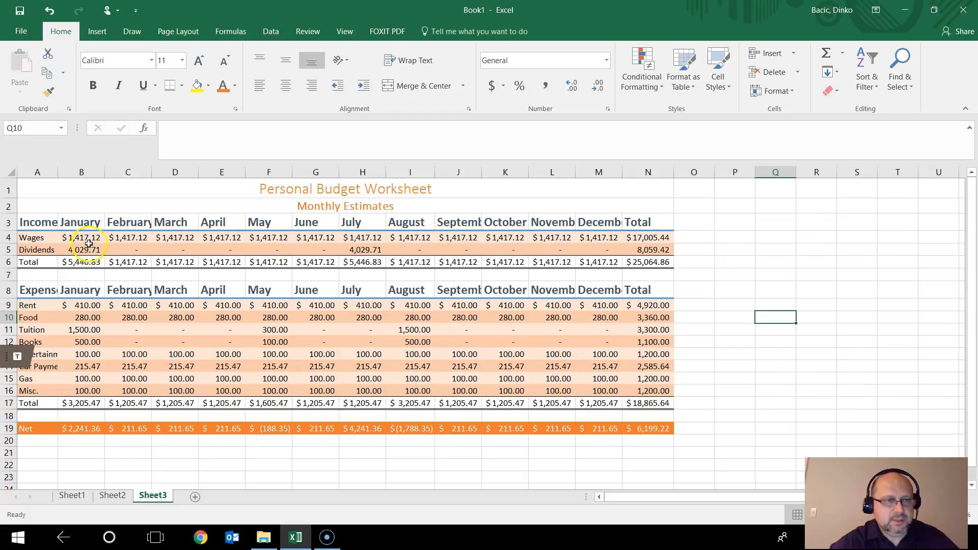
- Reduce the amounts in B4:N20 to zero decimal places
drag(66, 237, 658, 441)
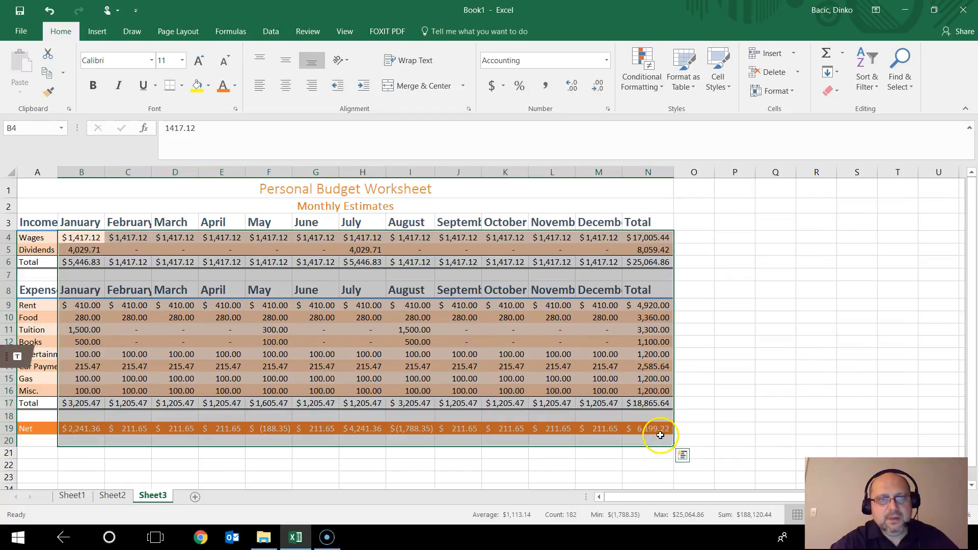
click(598, 85)
click(598, 86)
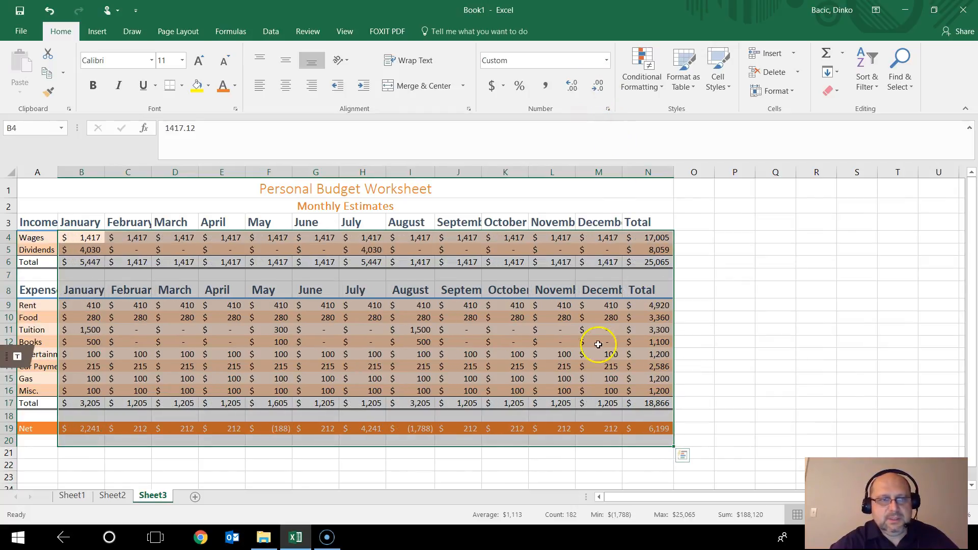
click(799, 318)
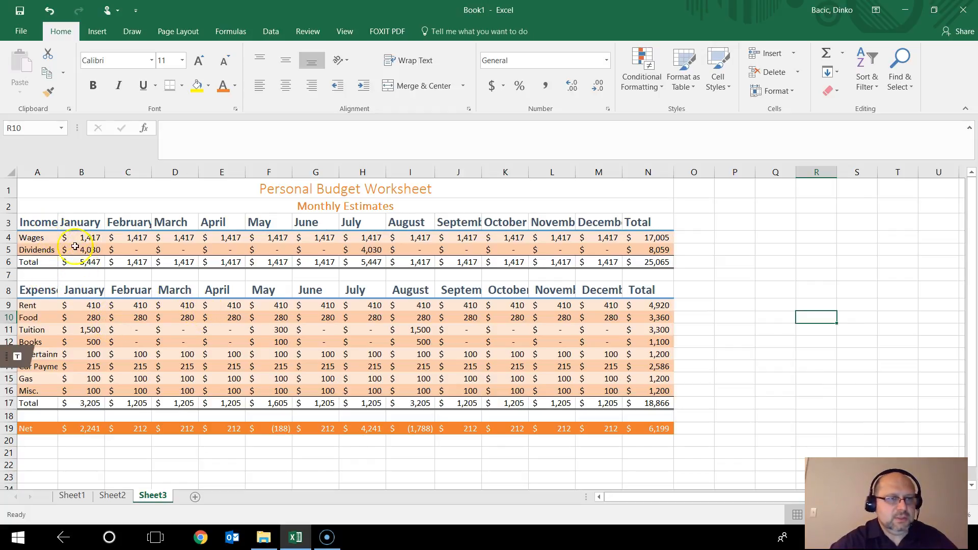
- Widen column A to fit its row labels, and autofit the width of all the worksheet's columns
drag(56, 170, 56, 170)
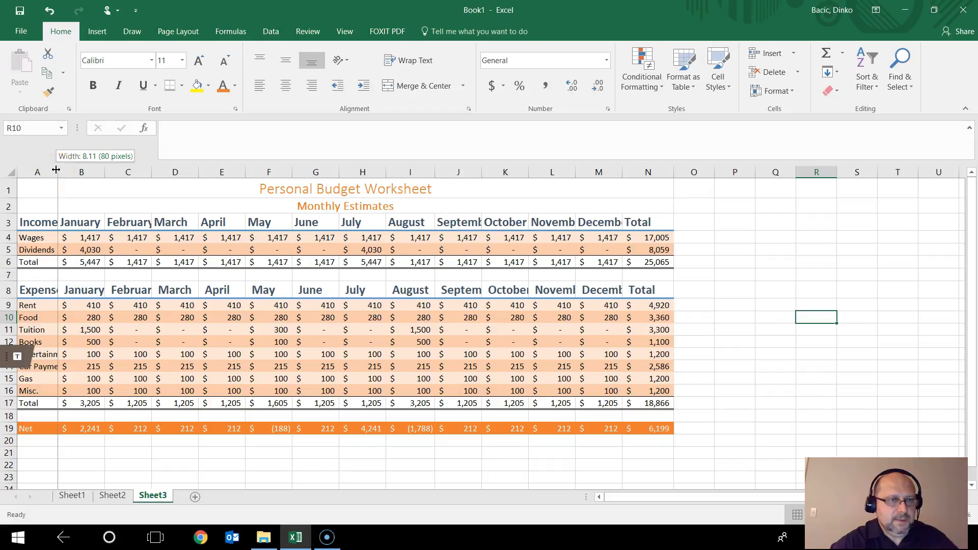
drag(56, 170, 72, 170)
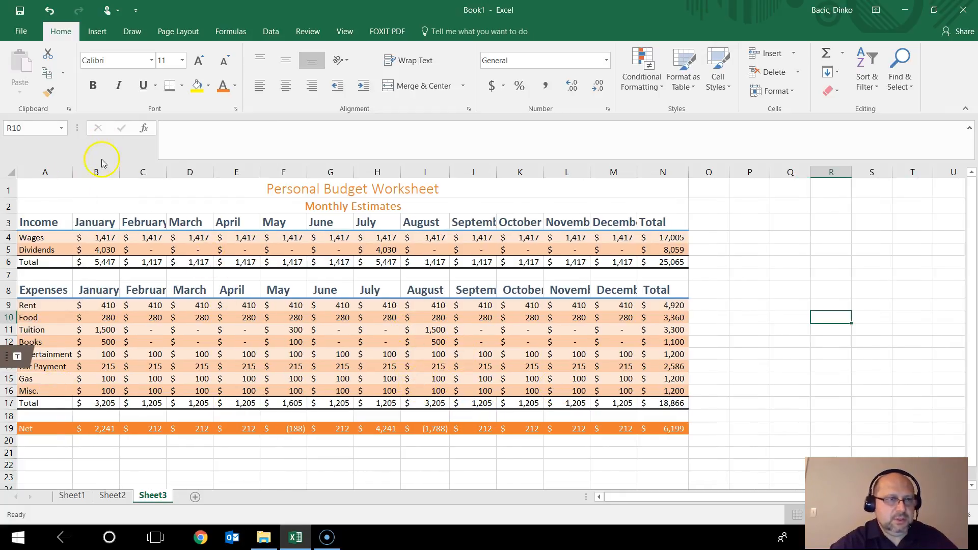
click(7, 172)
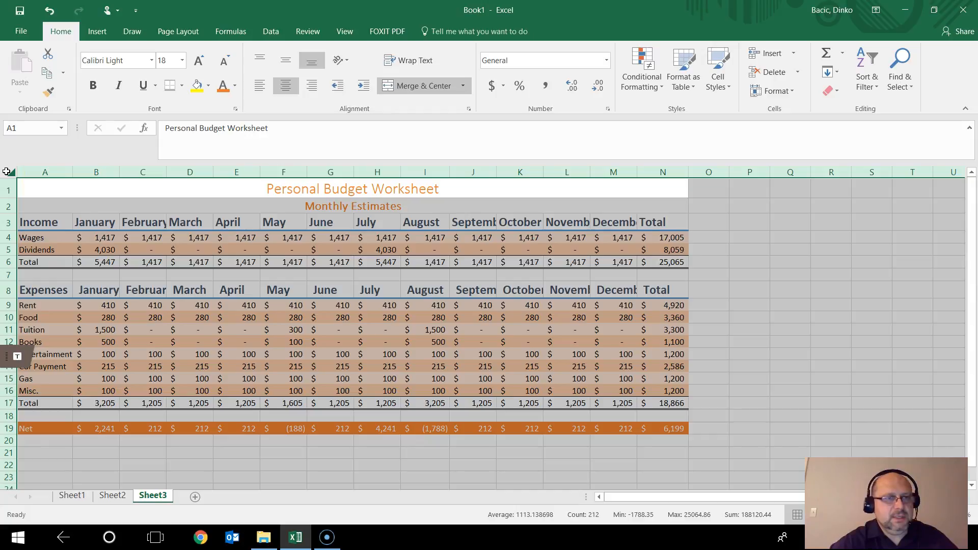
double_click(120, 171)
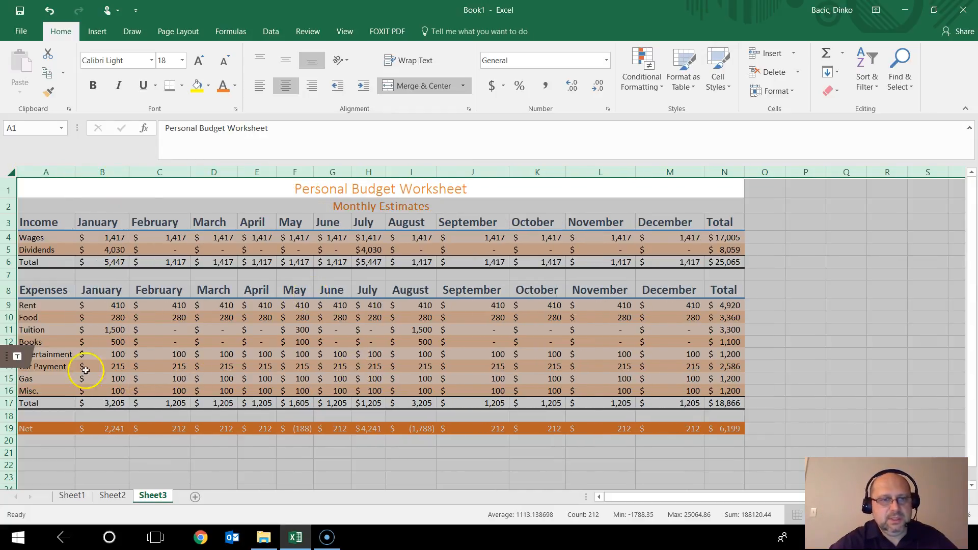
click(844, 318)
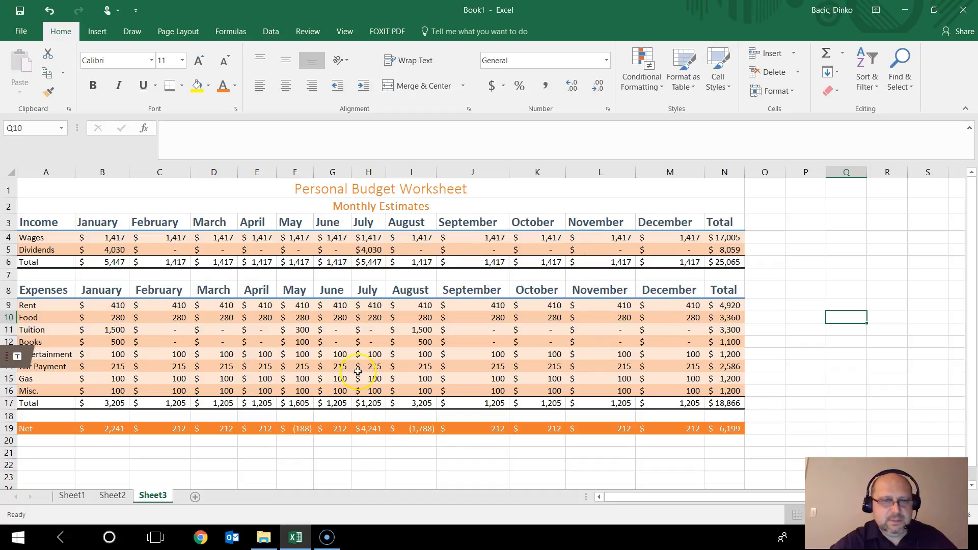
- Shorten the January header in B3 to Jan and fill the abbreviated month names across the Income header row through M3
click(118, 220)
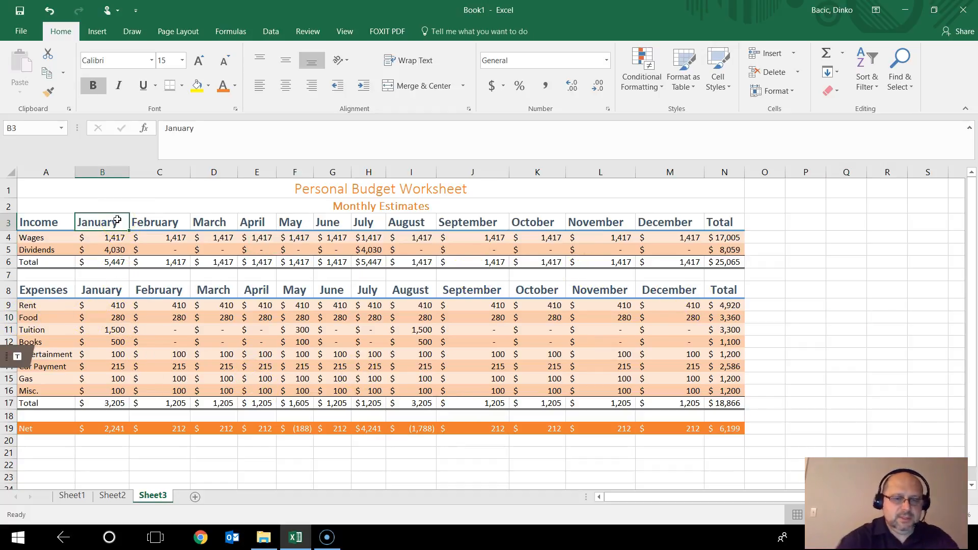
text(Ja)
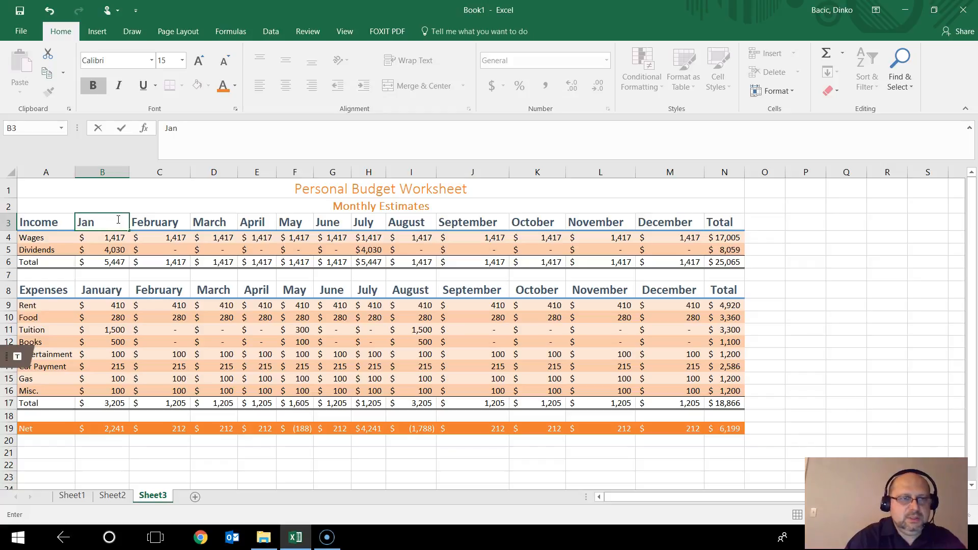
text(n)
key(Return)
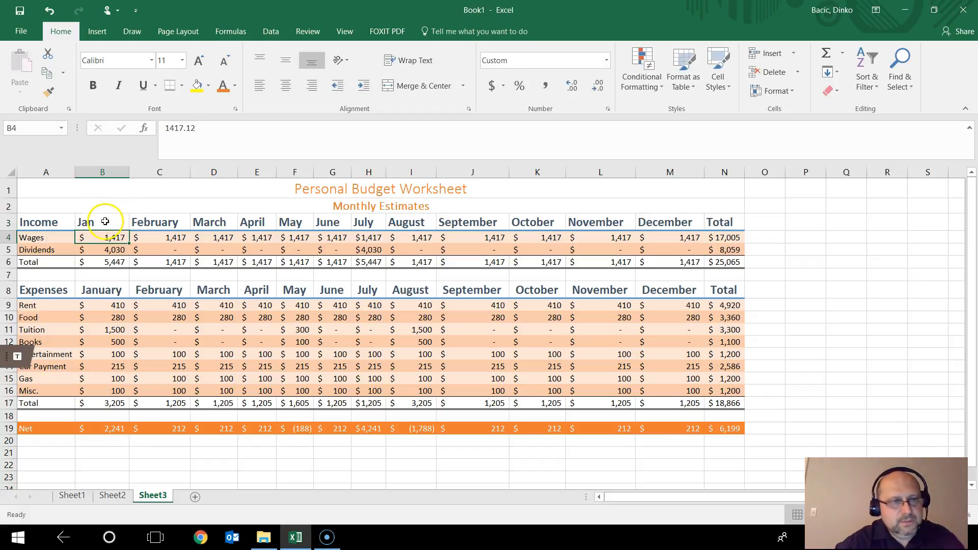
click(106, 215)
drag(129, 231, 708, 237)
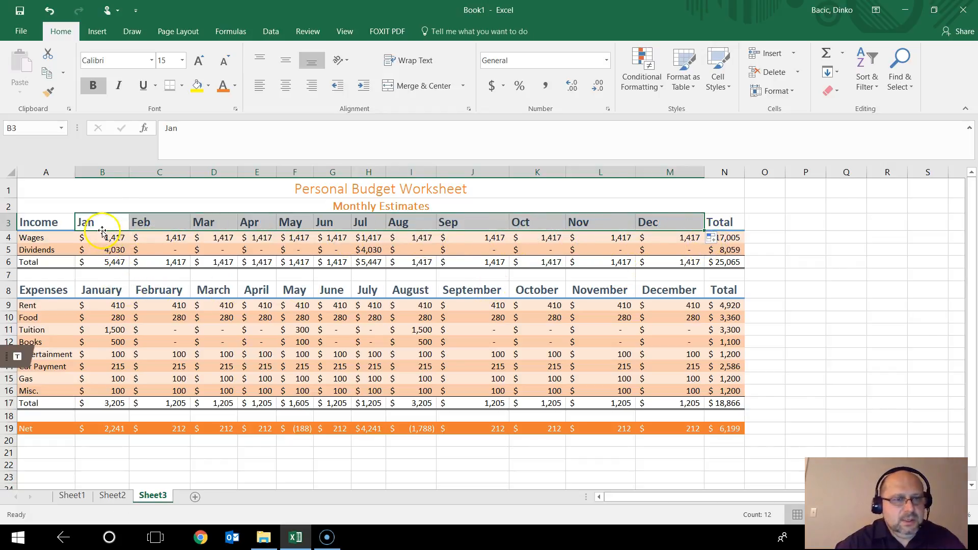
- Copy the abbreviated month headers from B3:M3 into the Expenses header row, B8:M8
key(ctrl+c)
drag(125, 289, 655, 299)
click(15, 65)
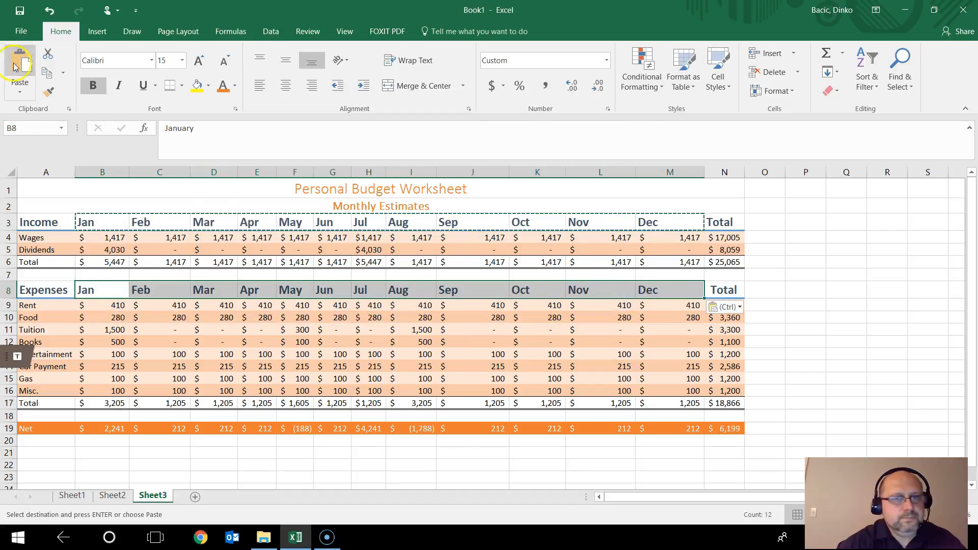
- Autofit all the worksheet's columns to the shortened month headers and clear the copy selection
click(10, 172)
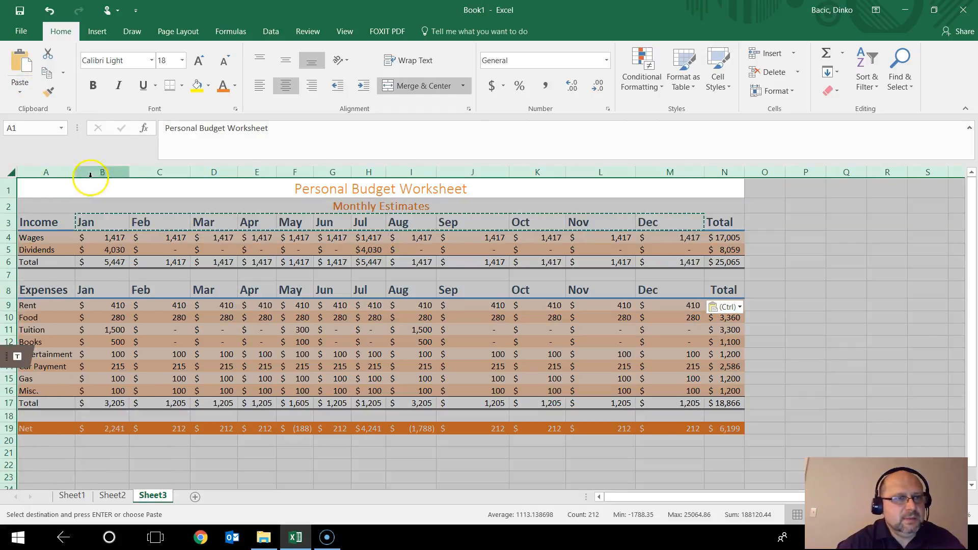
double_click(129, 172)
click(372, 290)
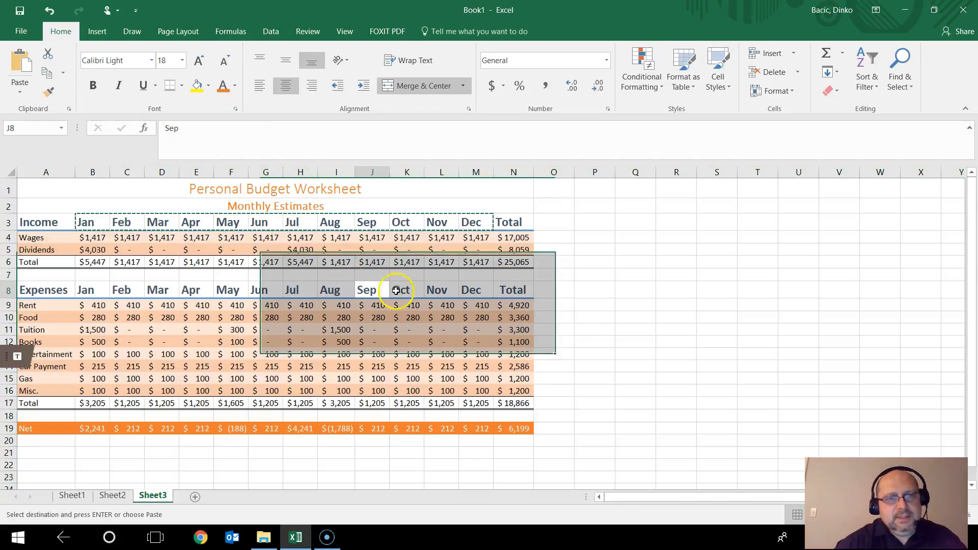
click(687, 324)
key(Escape)
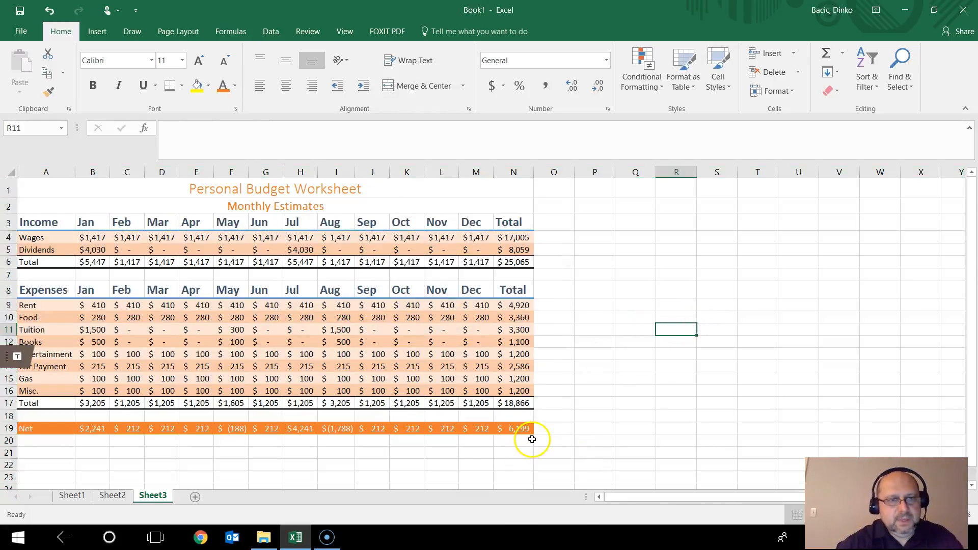